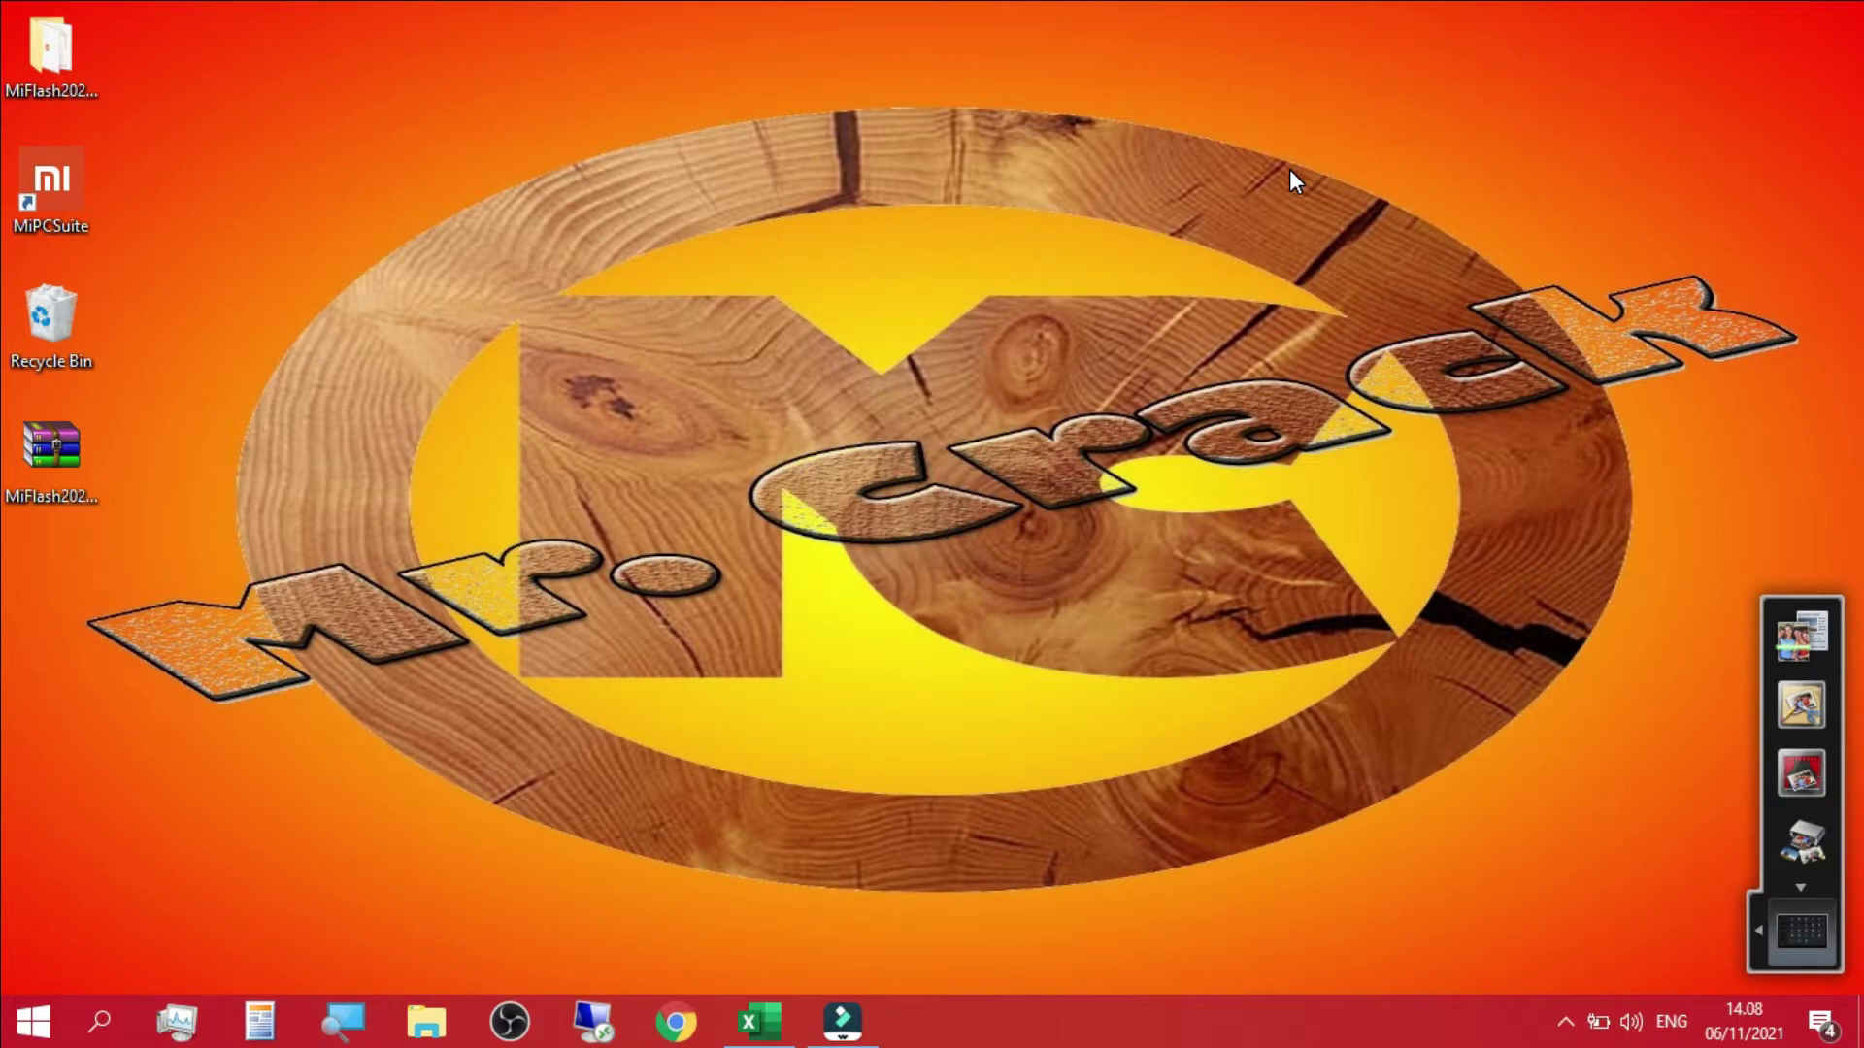
- Restore ABSEN PER ZONA.xlsx and move the selection through the table to cell B14
left_click(776, 1035)
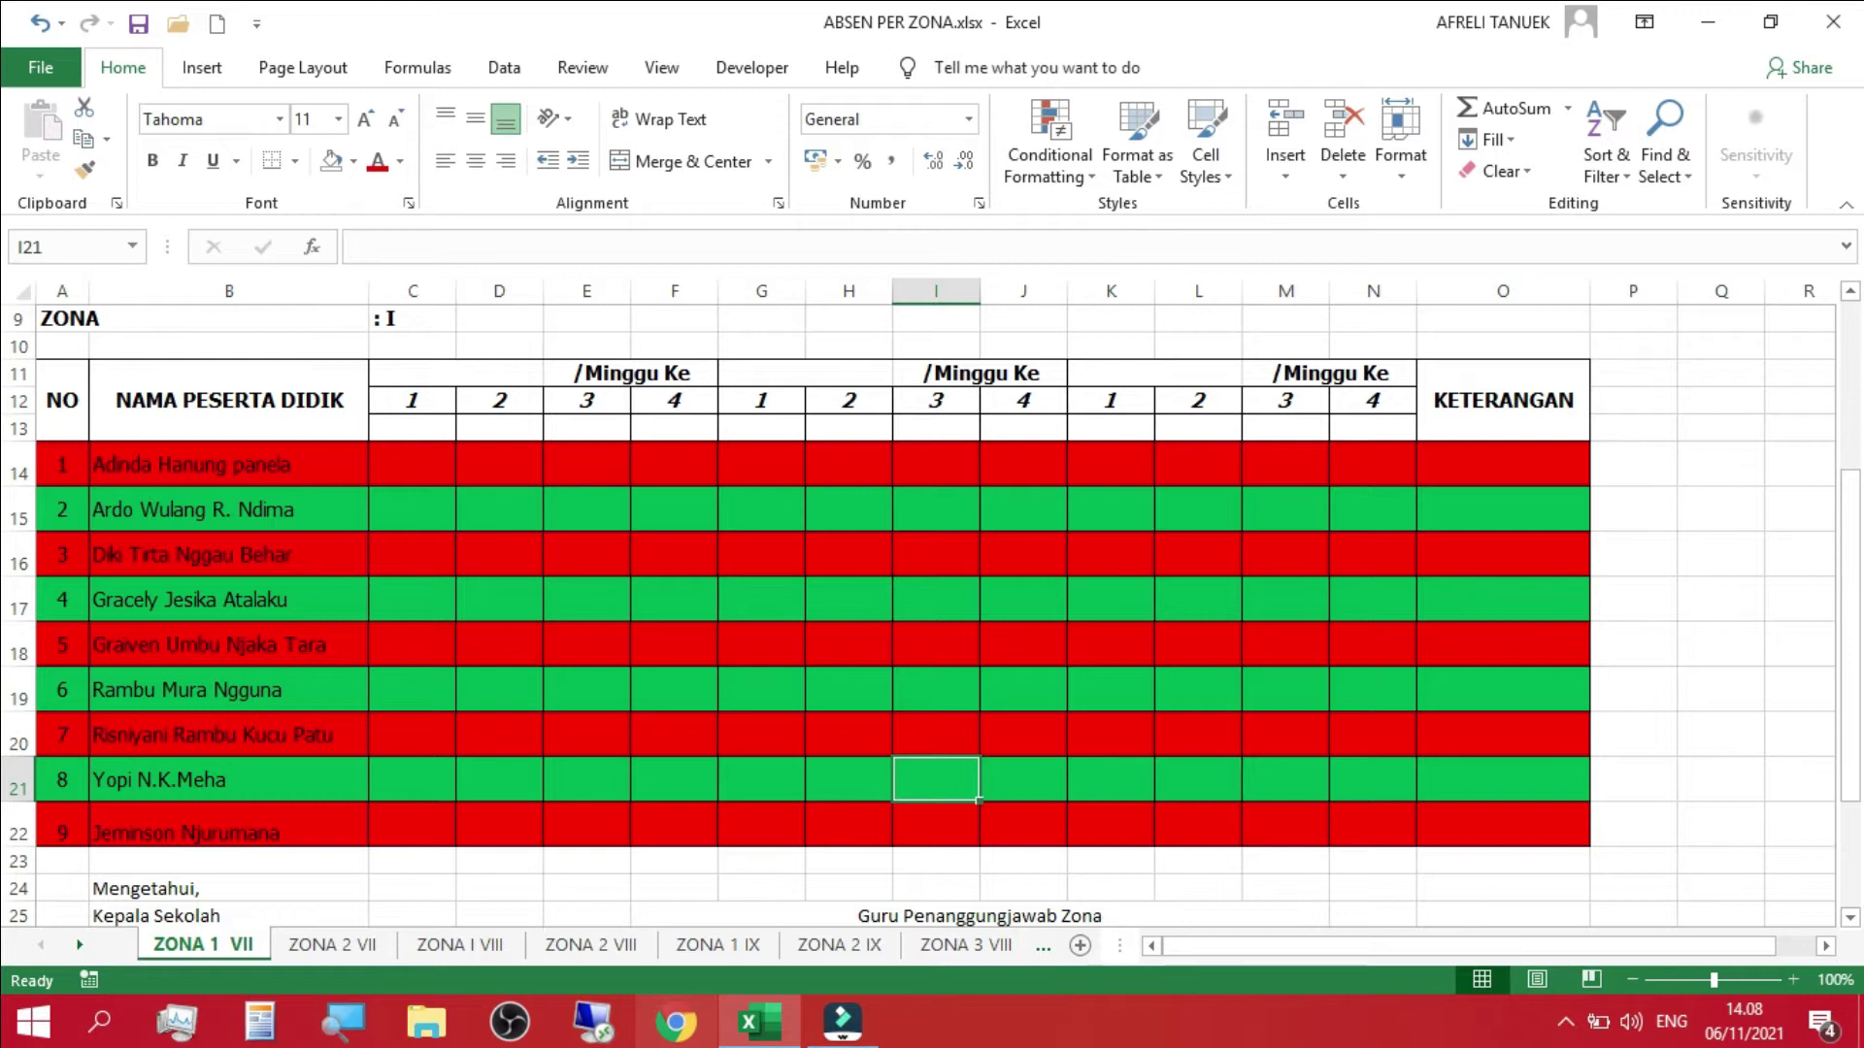
key("Up")
key("Up")
key("Up")
key("Up")
key("Up")
key("Up")
key("Up")
key("Left")
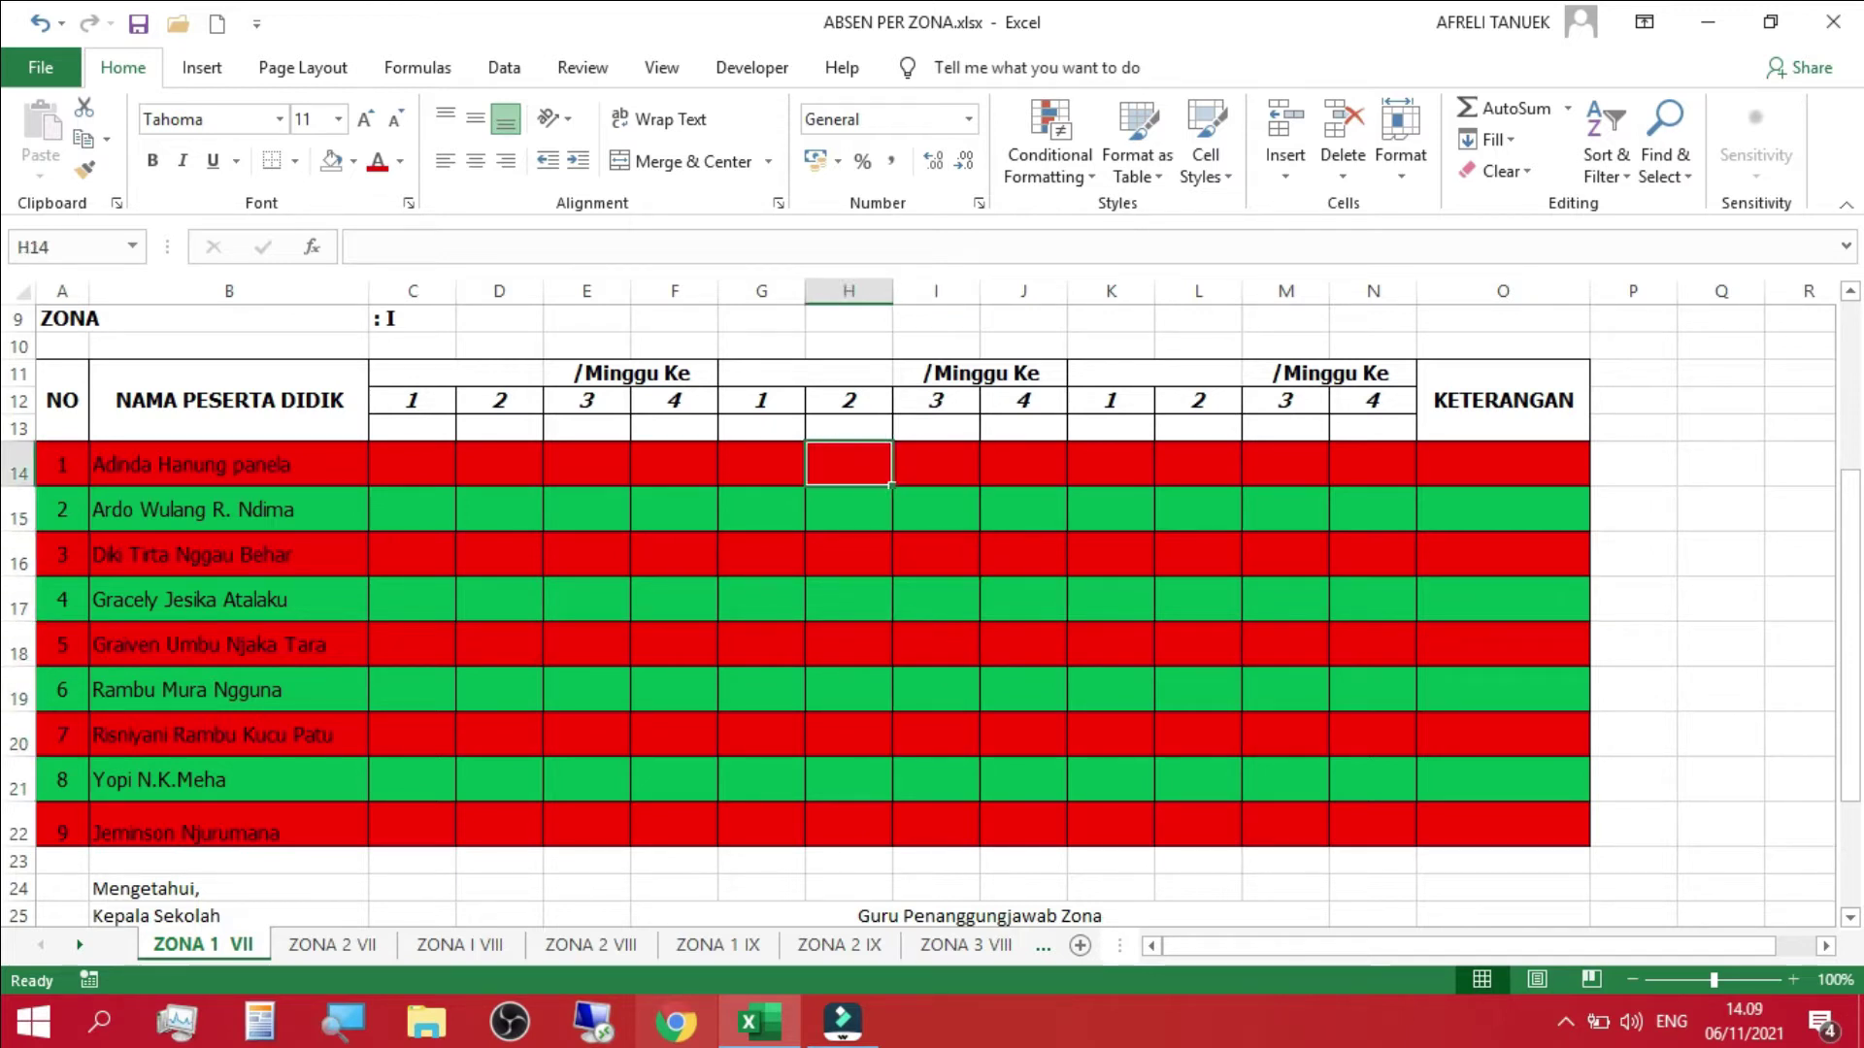
key("Left")
key("Left")
key("Left")
key("Left")
key("Down")
key("Down")
key("Down")
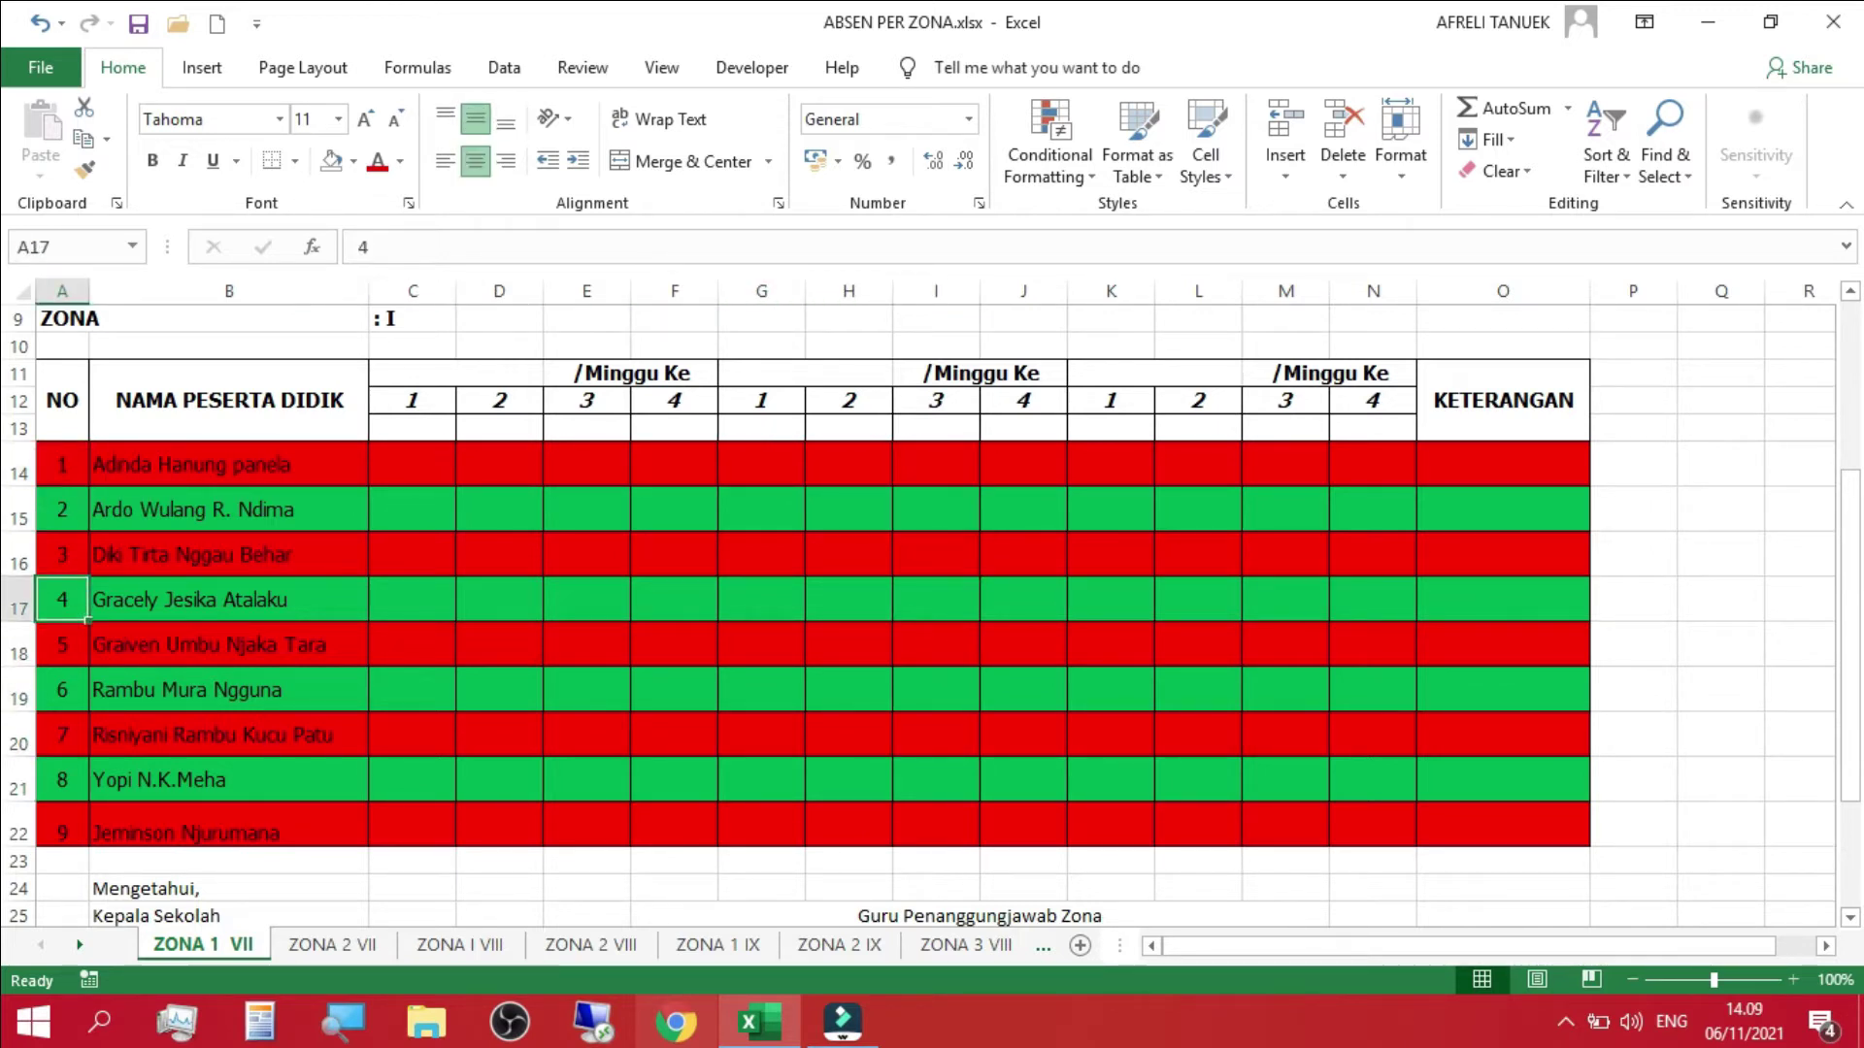
key("Down")
key("Down")
key("Down")
key("Down")
key("Down")
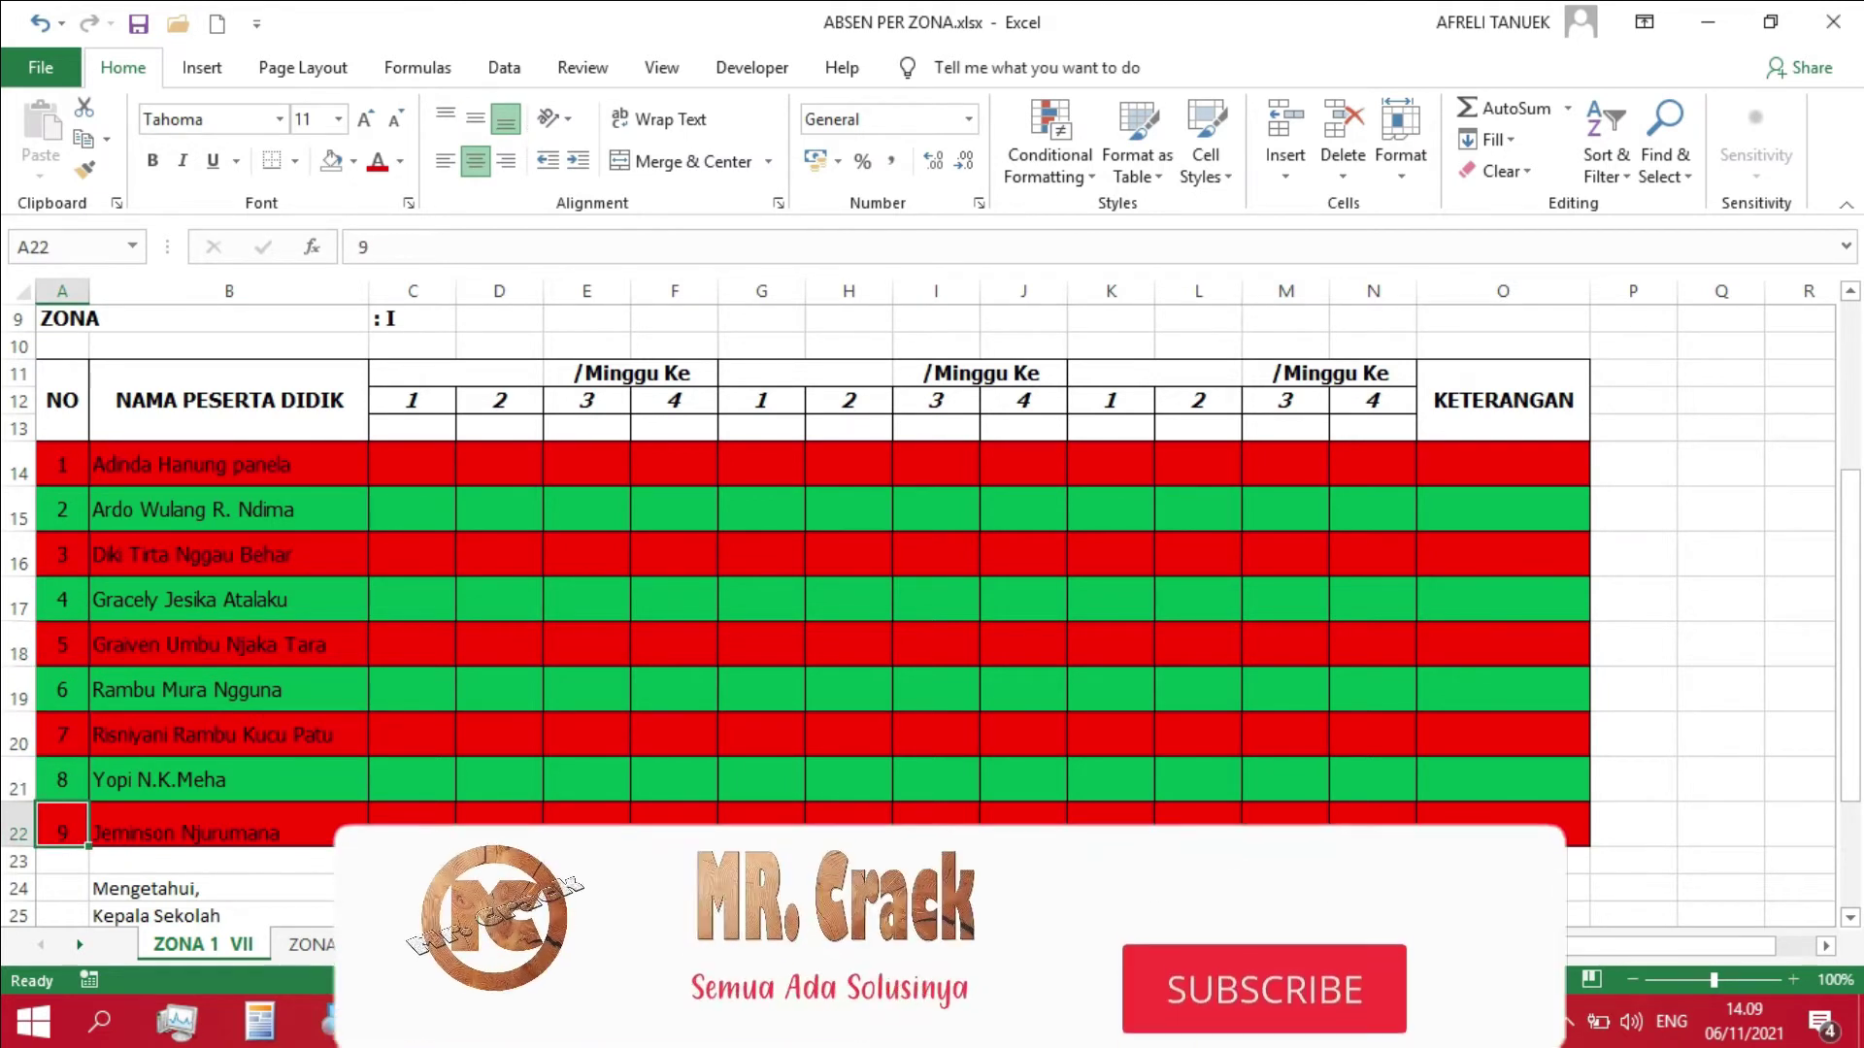
key("Up")
key("Up")
key("Up")
key("Up")
key("Up")
key("Up")
key("Up")
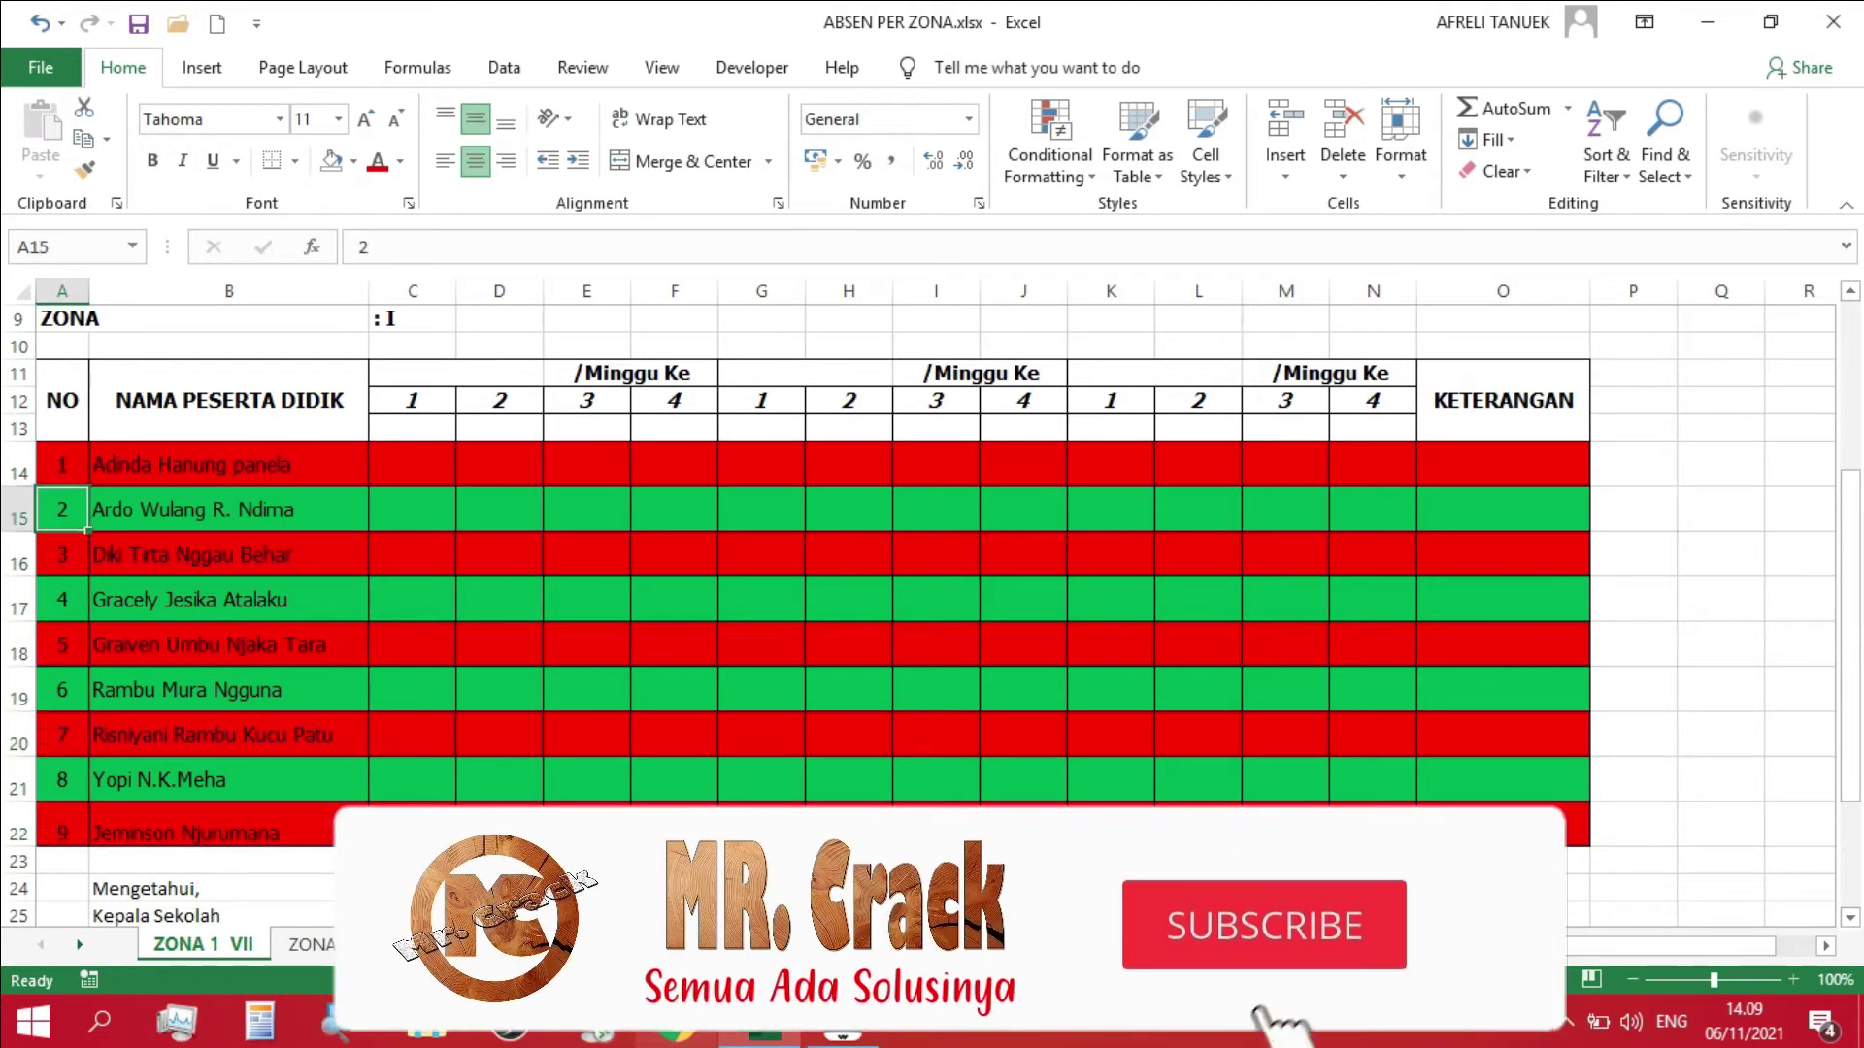
key("Up")
key("Right")
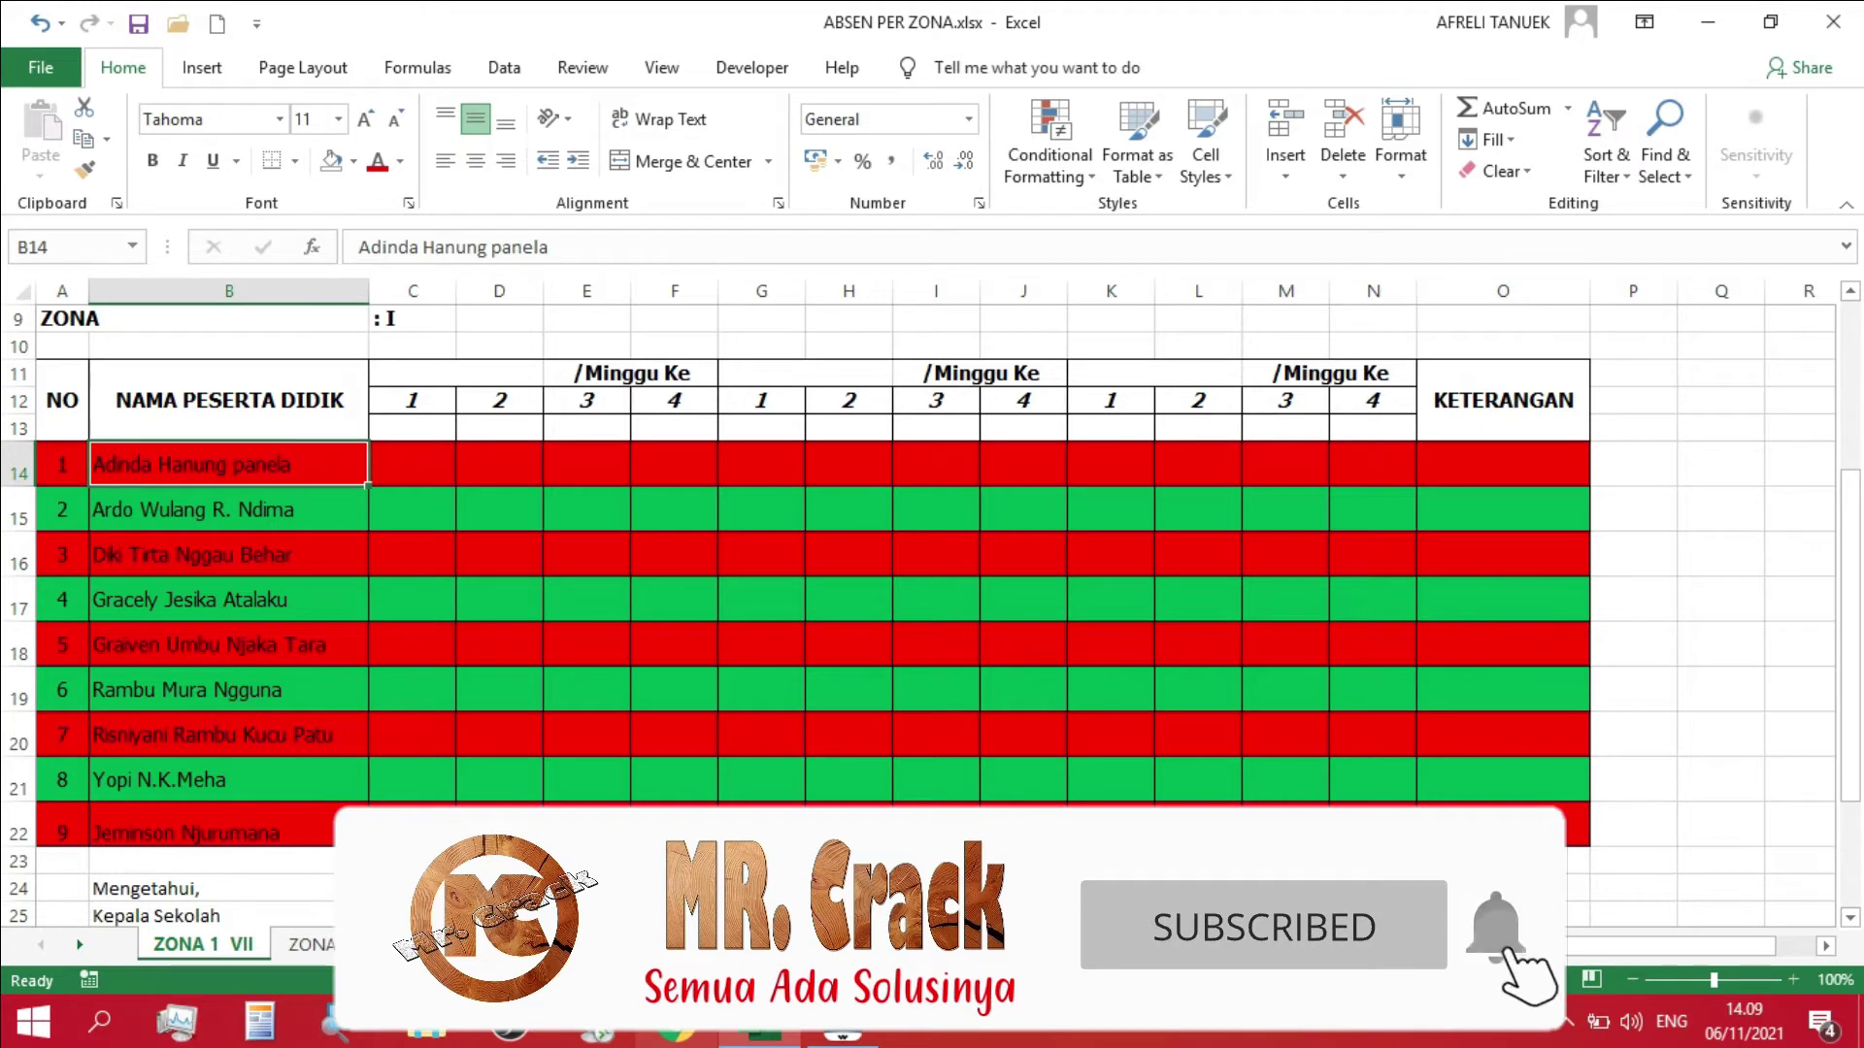
left_click(18, 465)
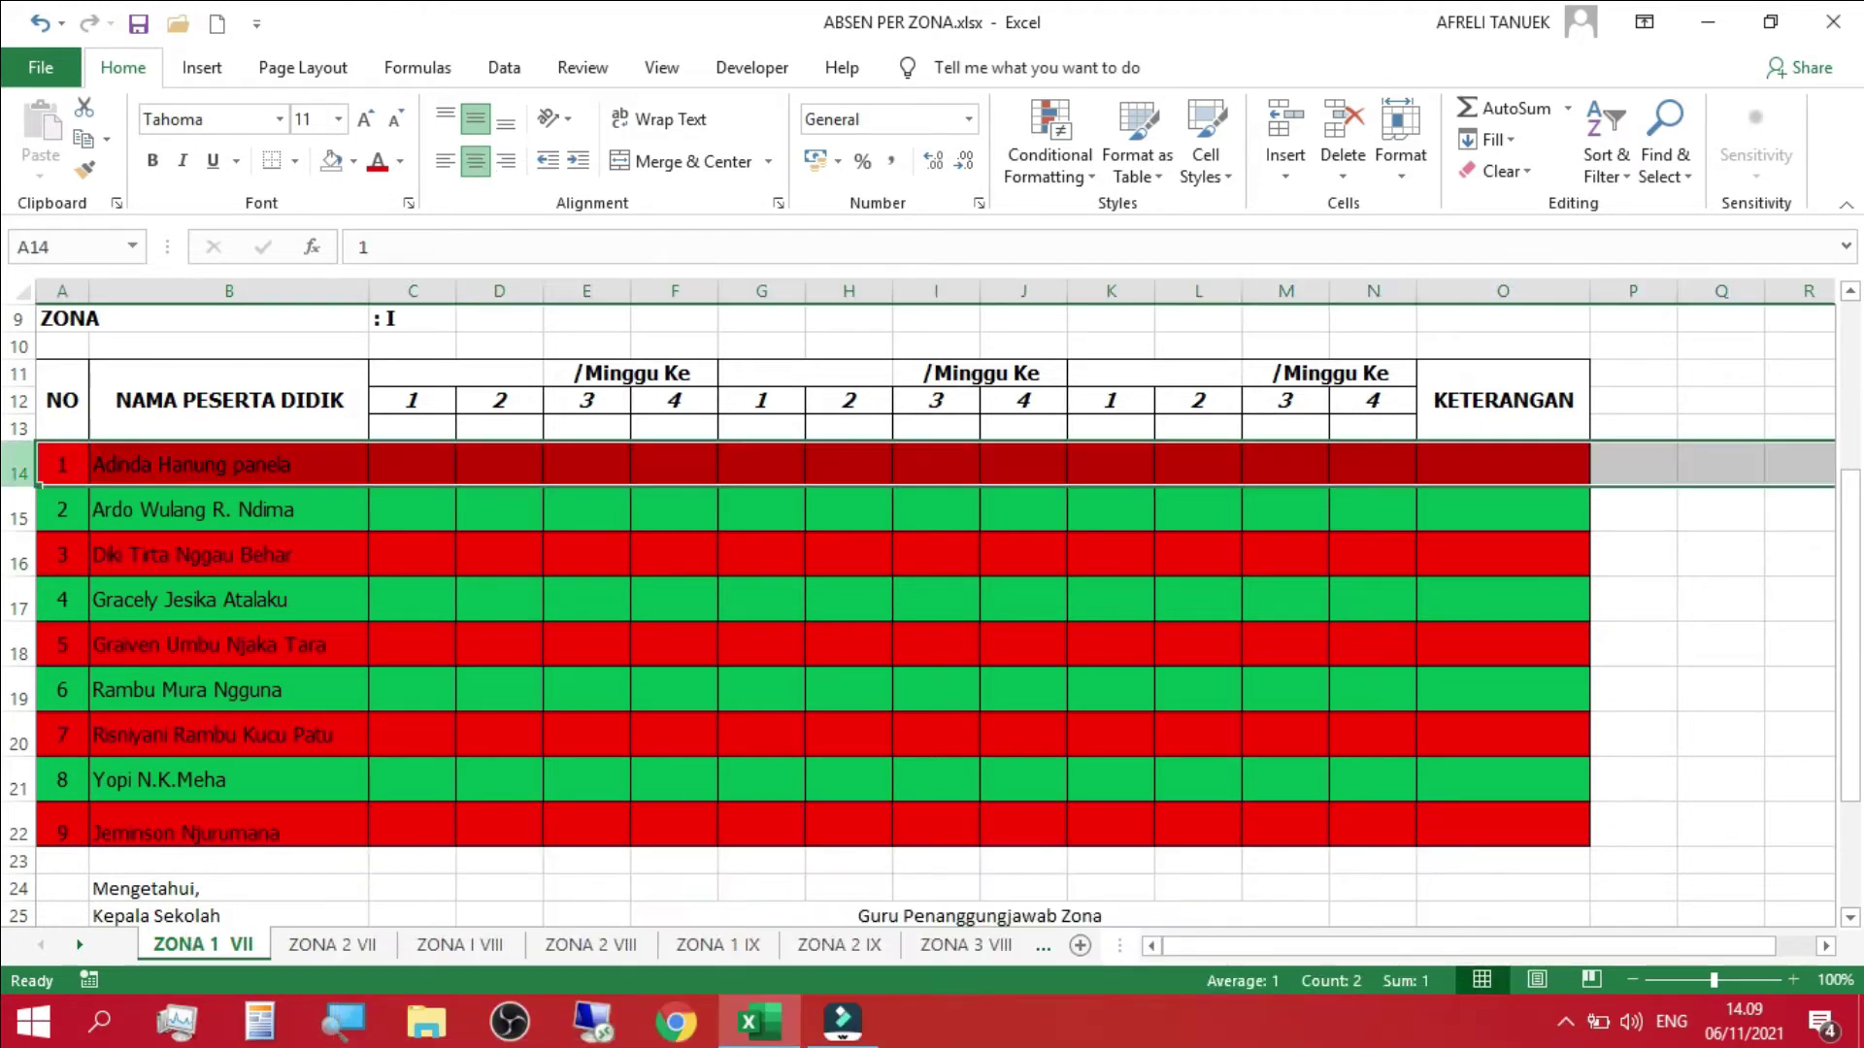
left_click(17, 555, "ctrl")
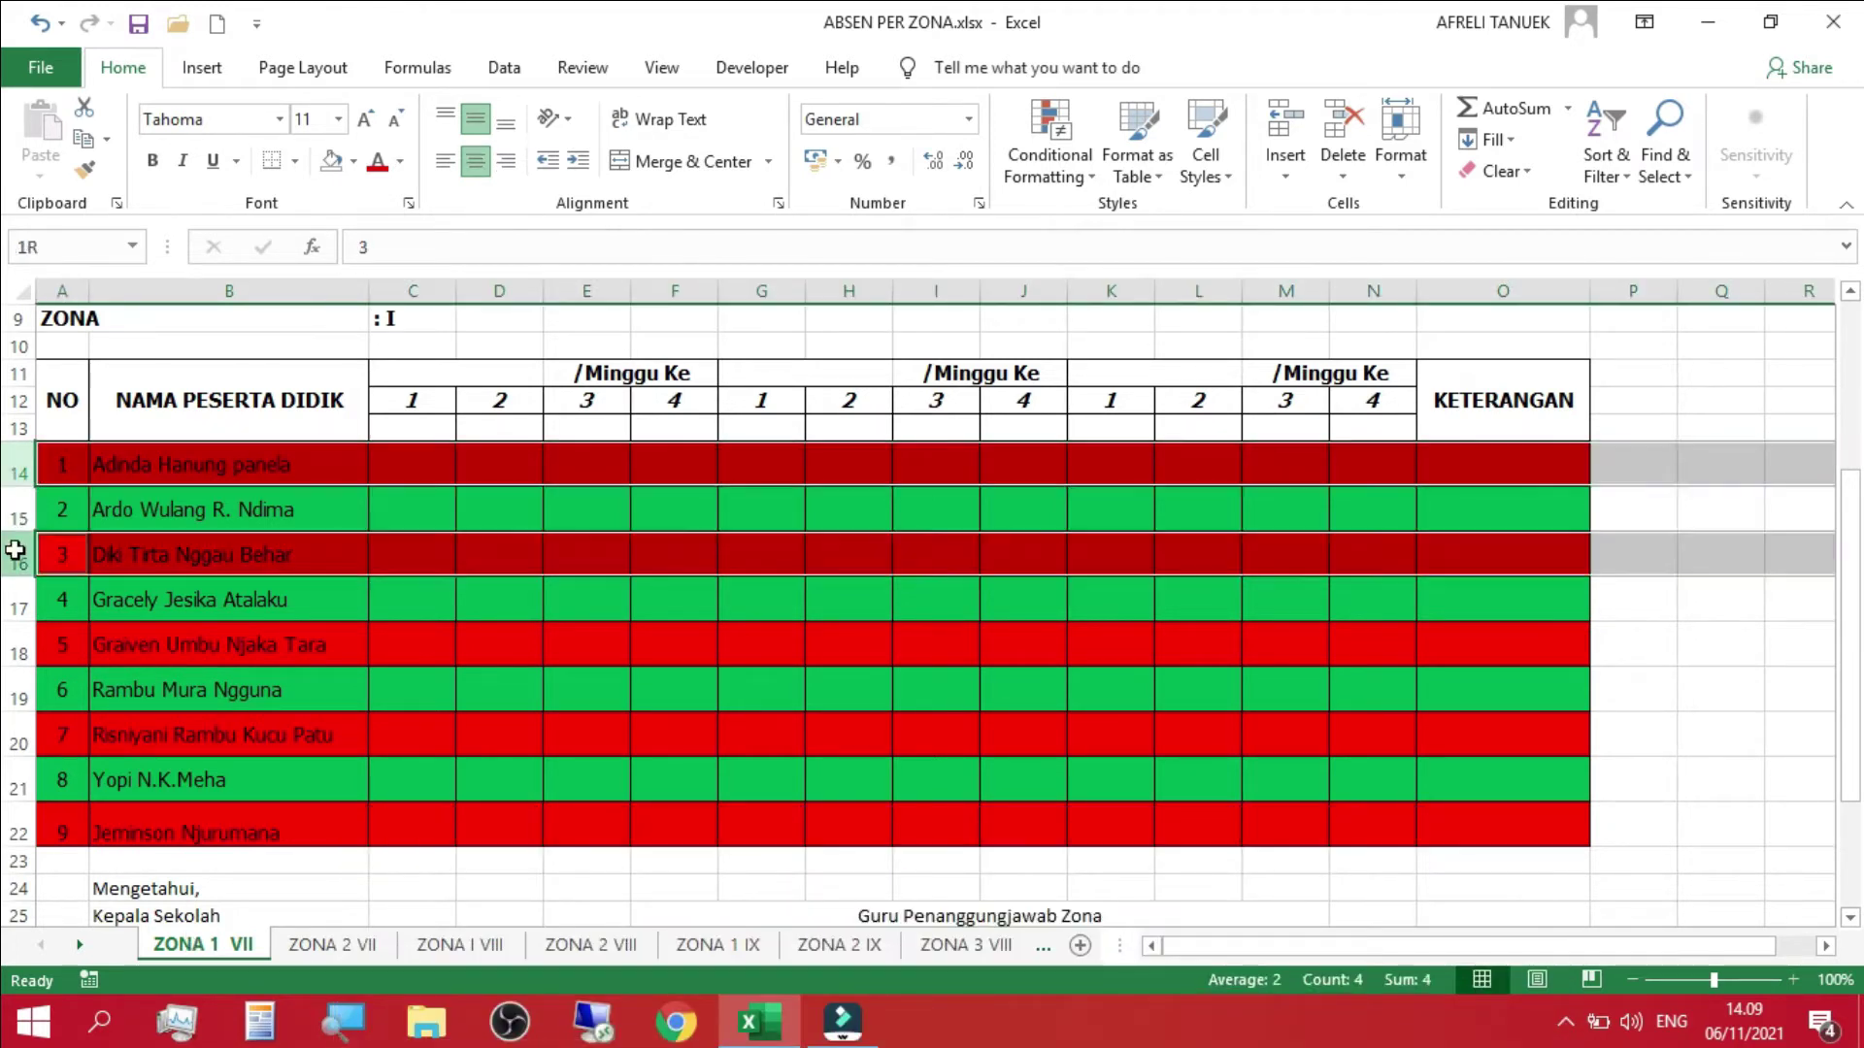
left_click(21, 645, "ctrl")
left_click(22, 738, "ctrl")
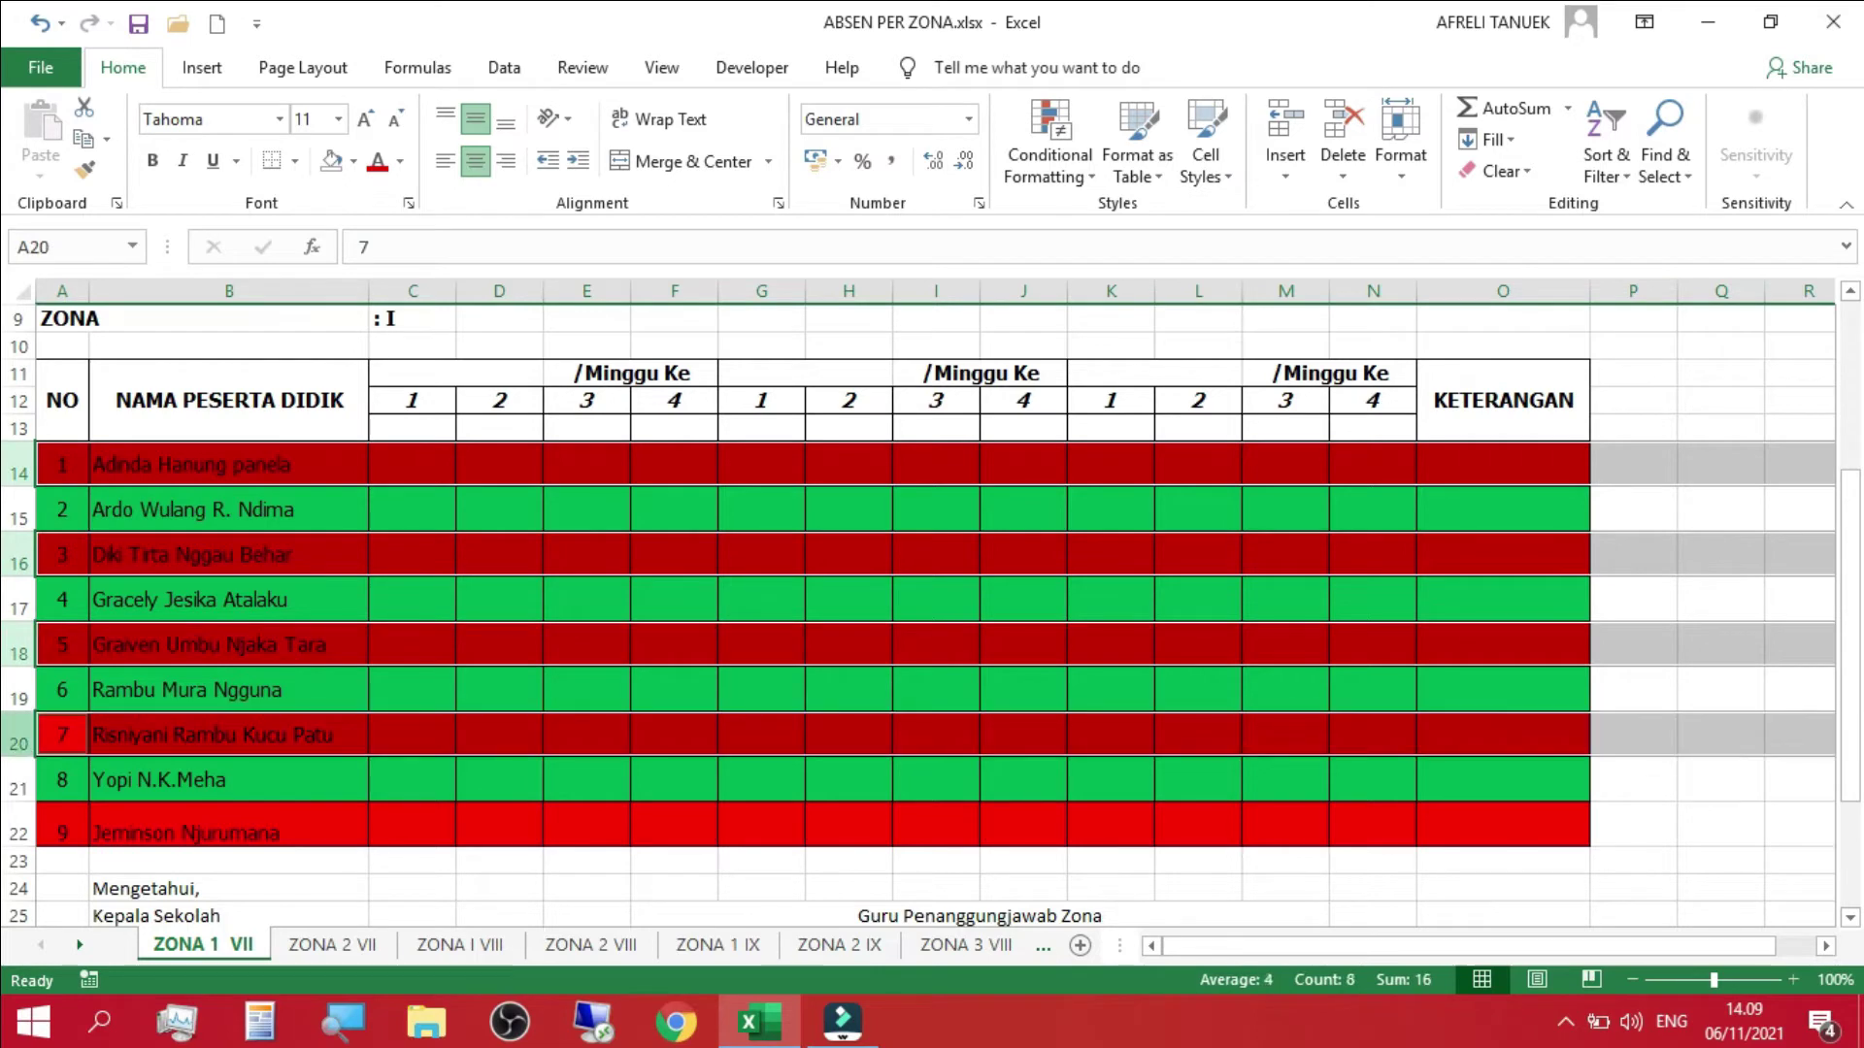
left_click(21, 832, "ctrl")
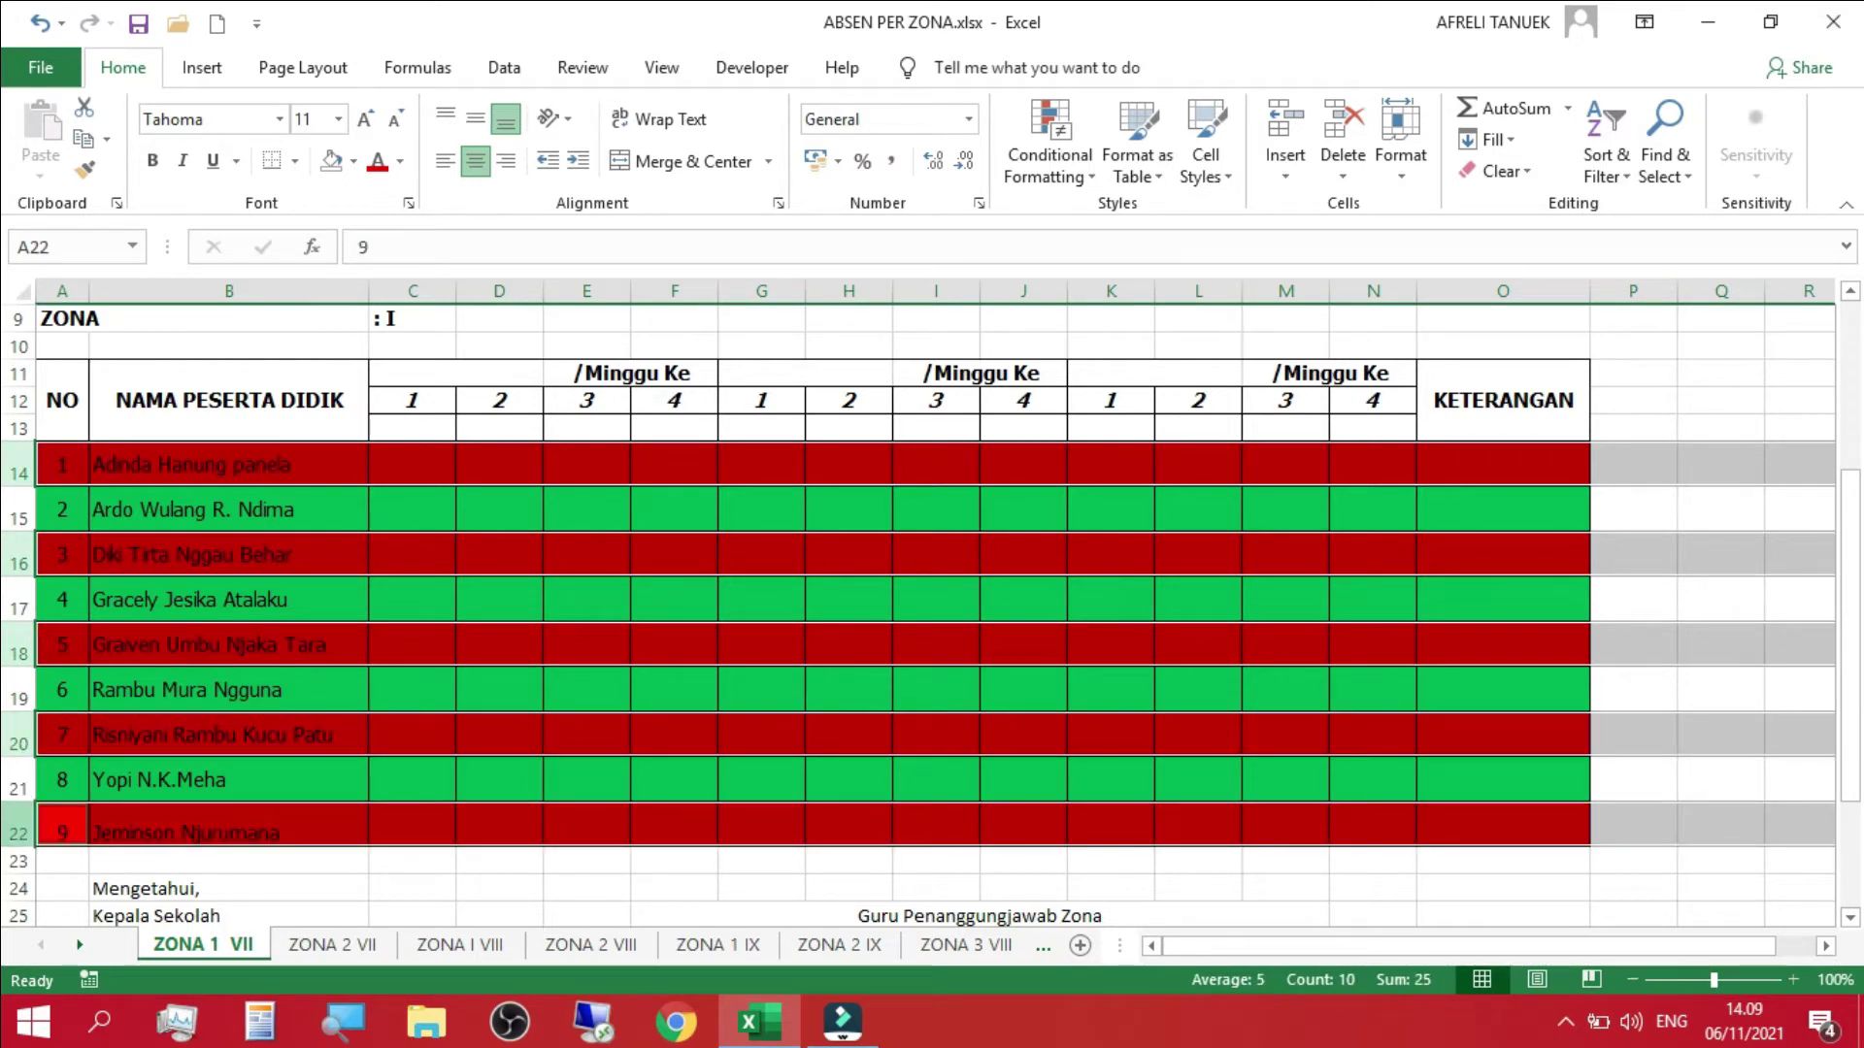
left_click(355, 163)
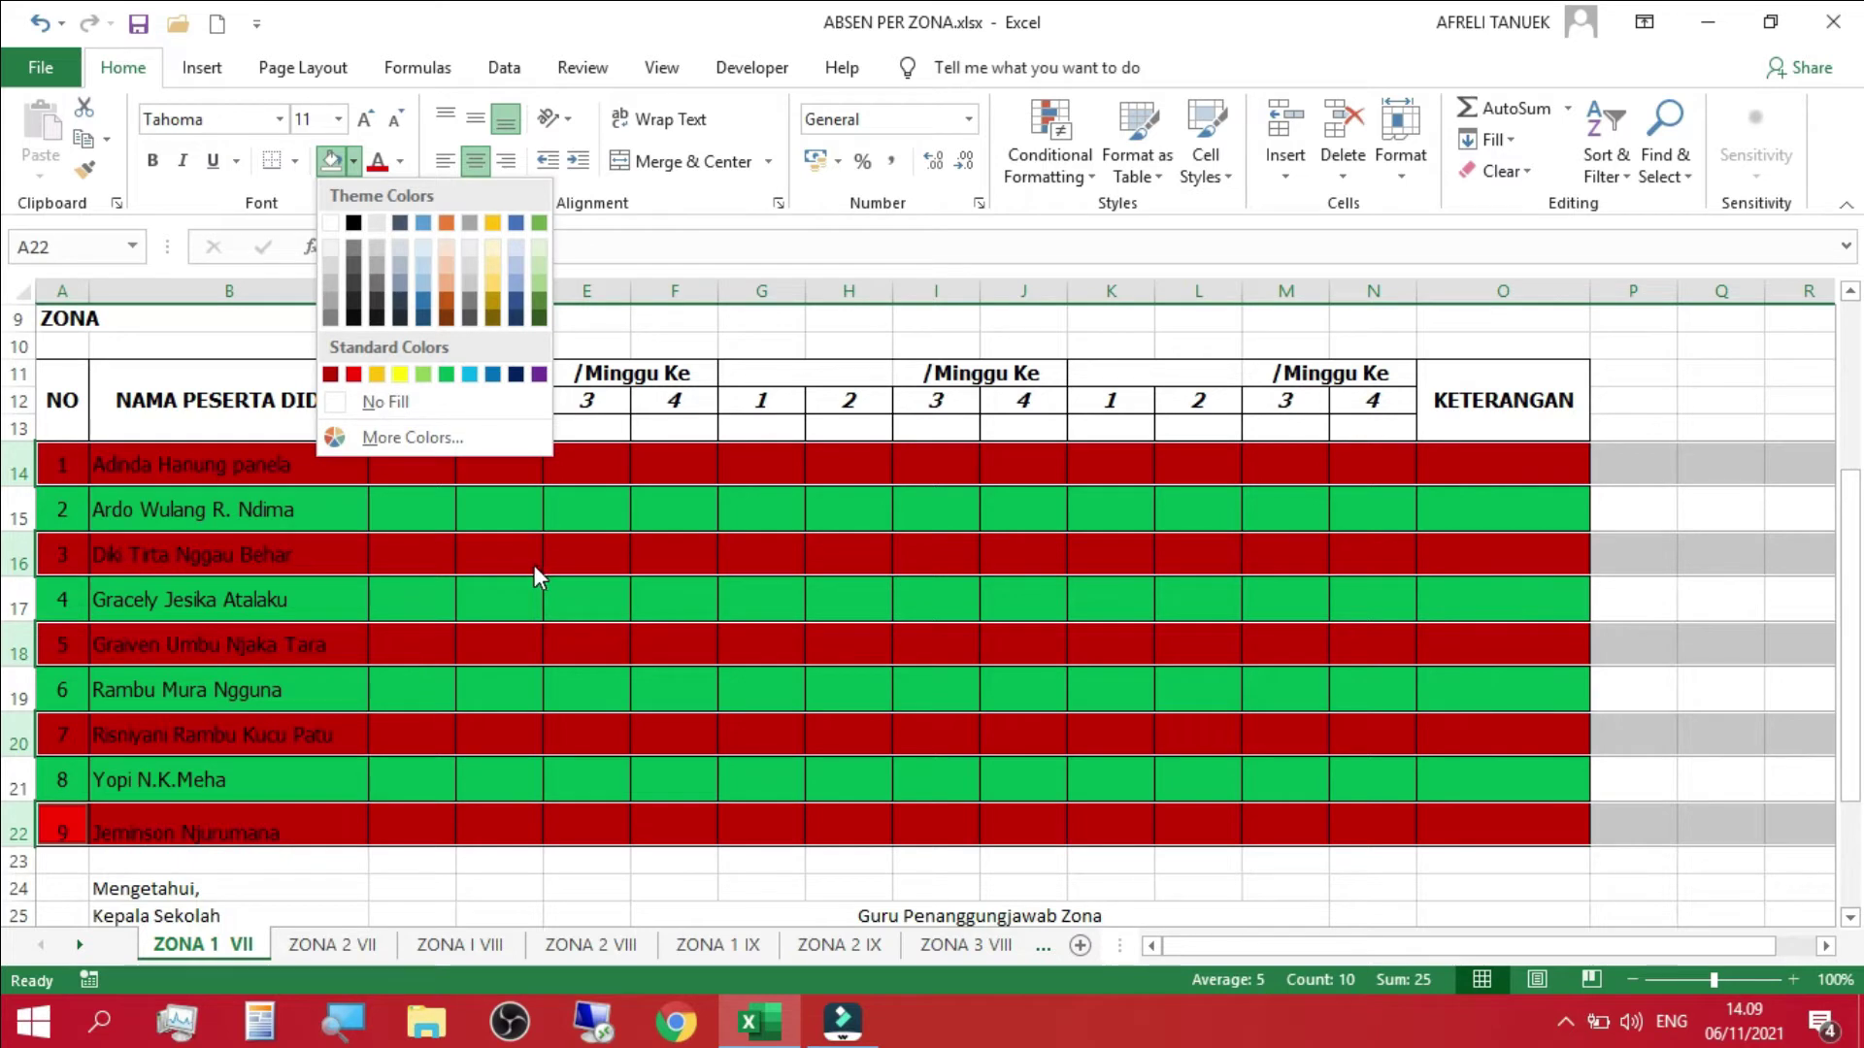
left_click(534, 566)
left_click(533, 565)
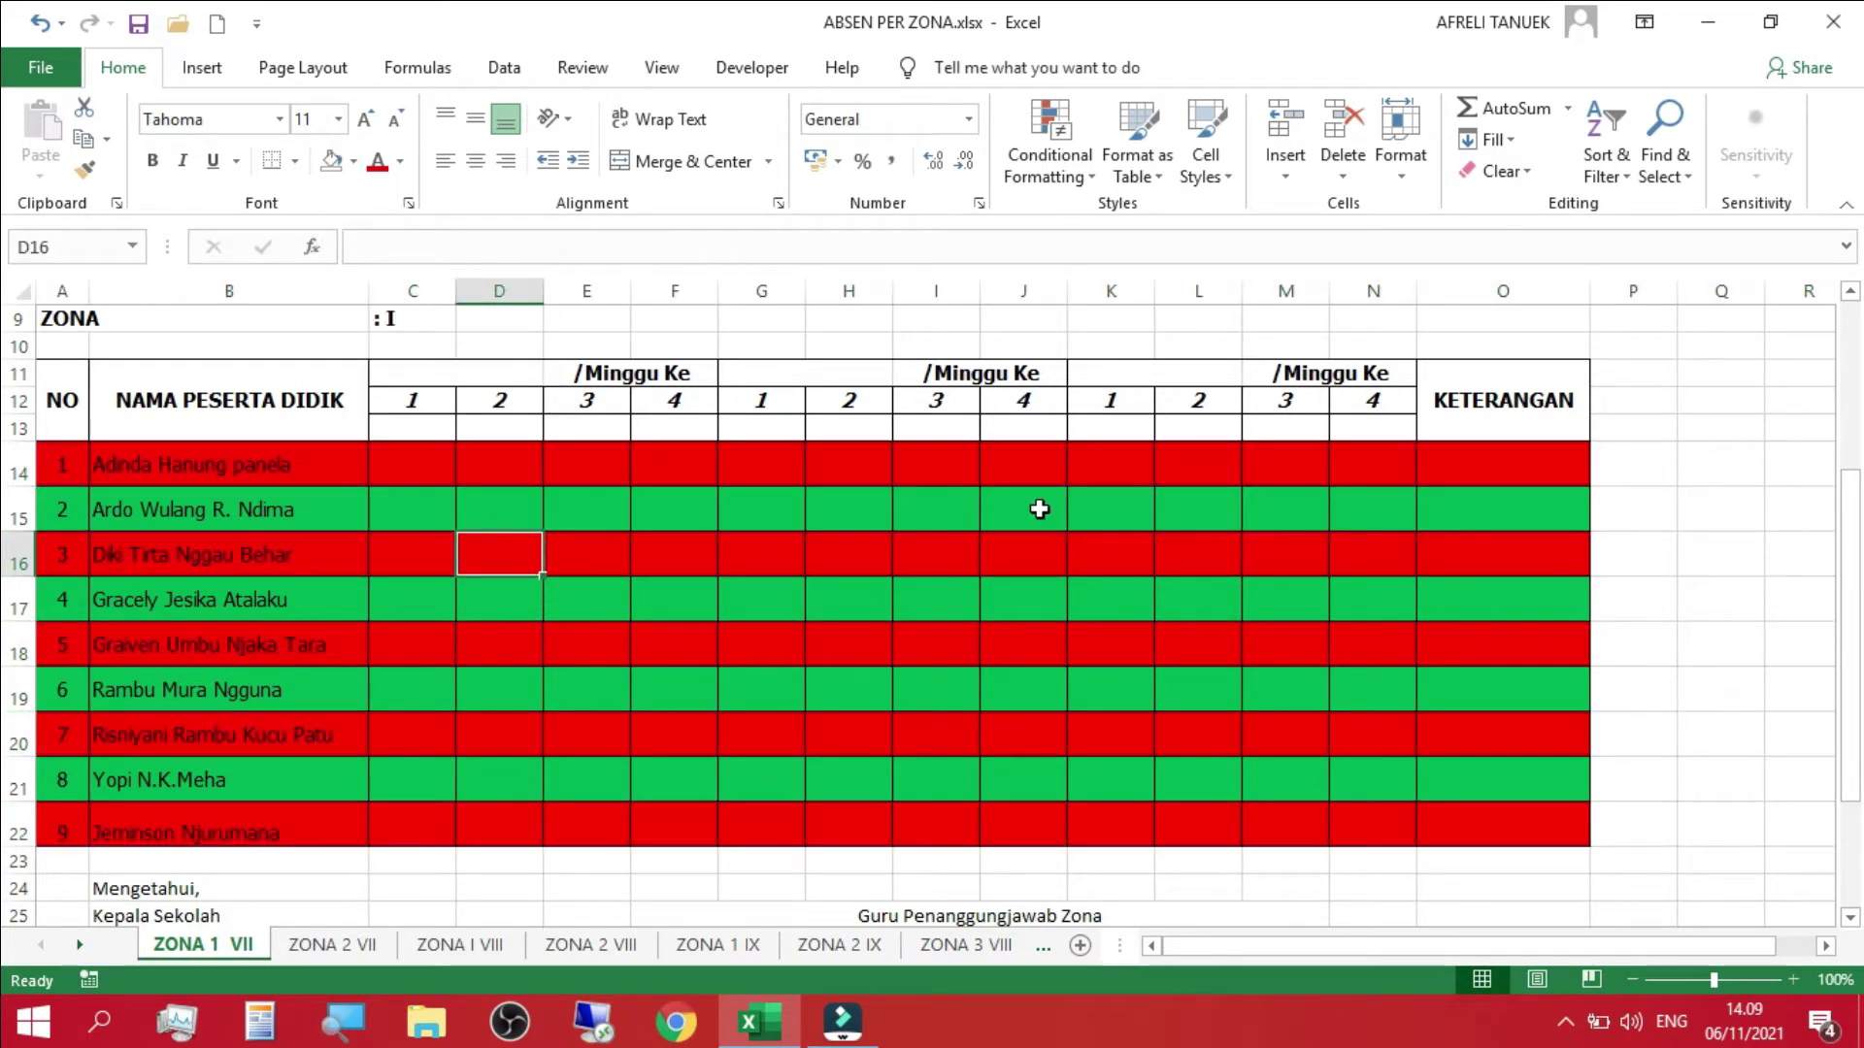
- Give the green cell E17 a red fill from the Fill Color palette
left_click(60, 469)
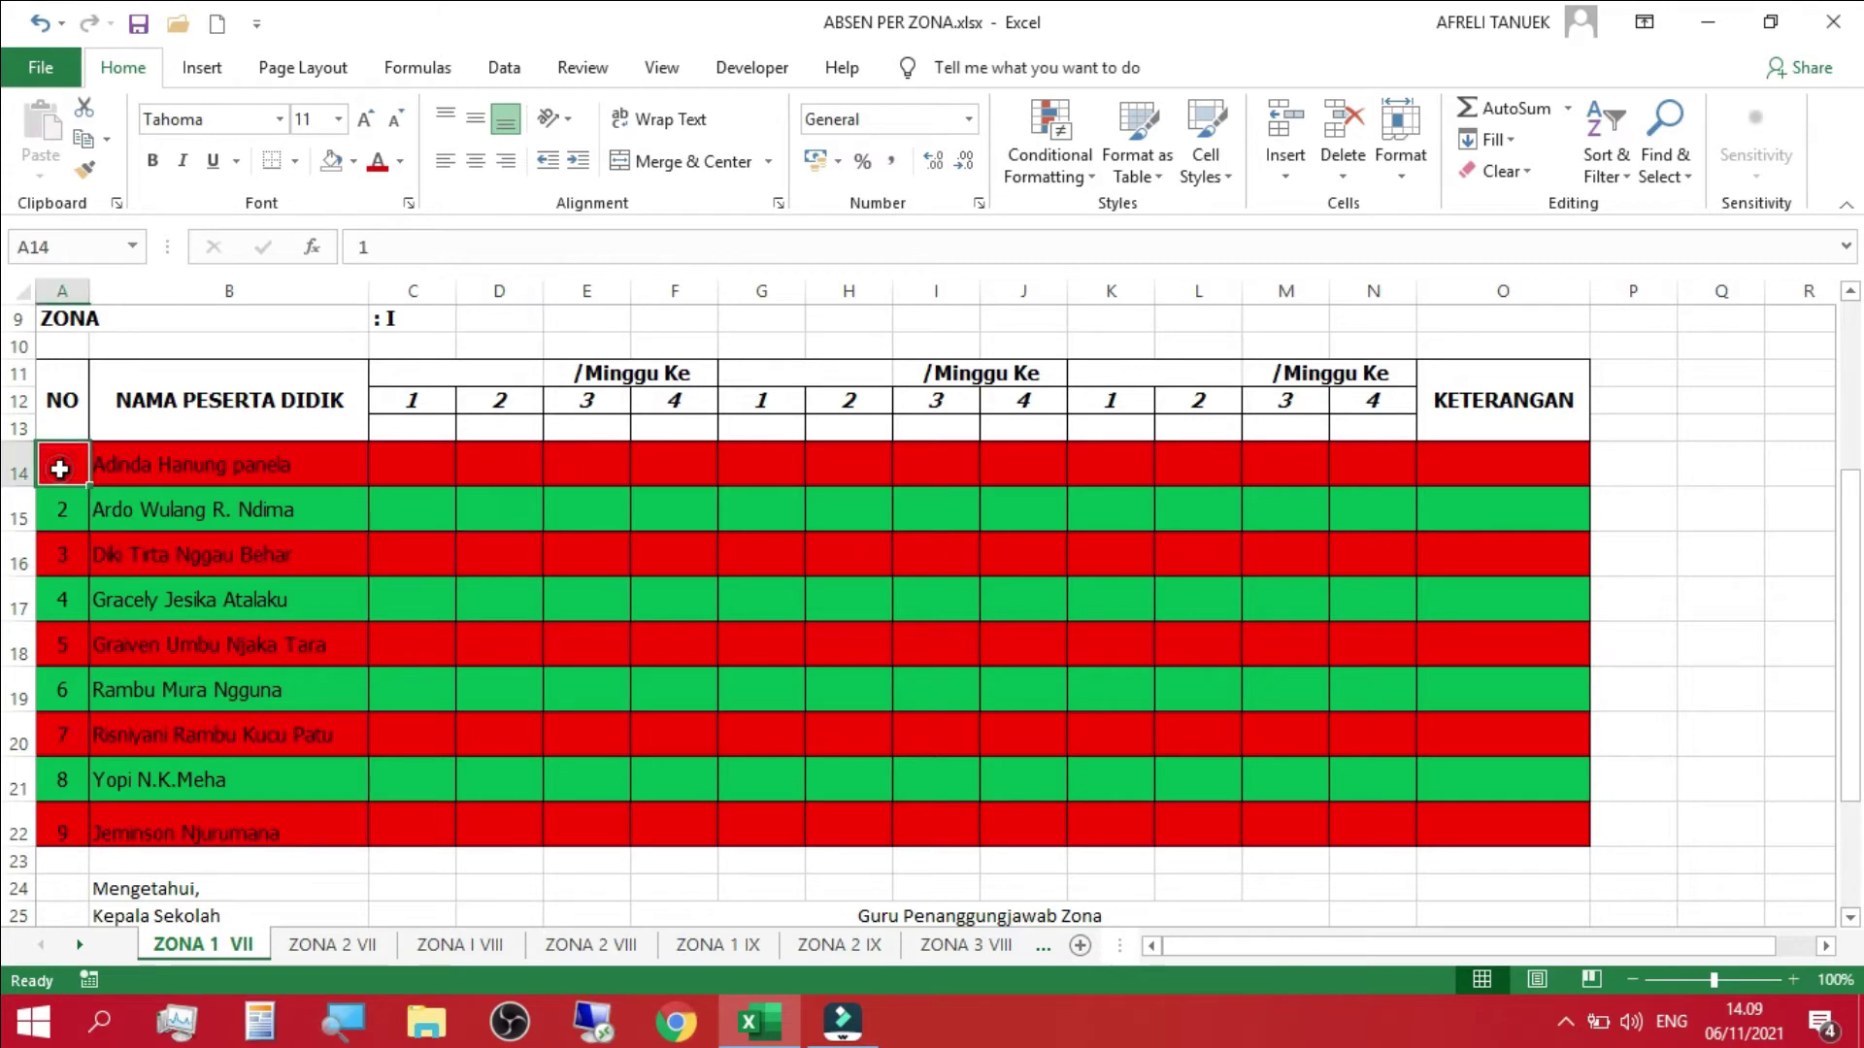
key("Return")
scroll(60, 469, "down", 2)
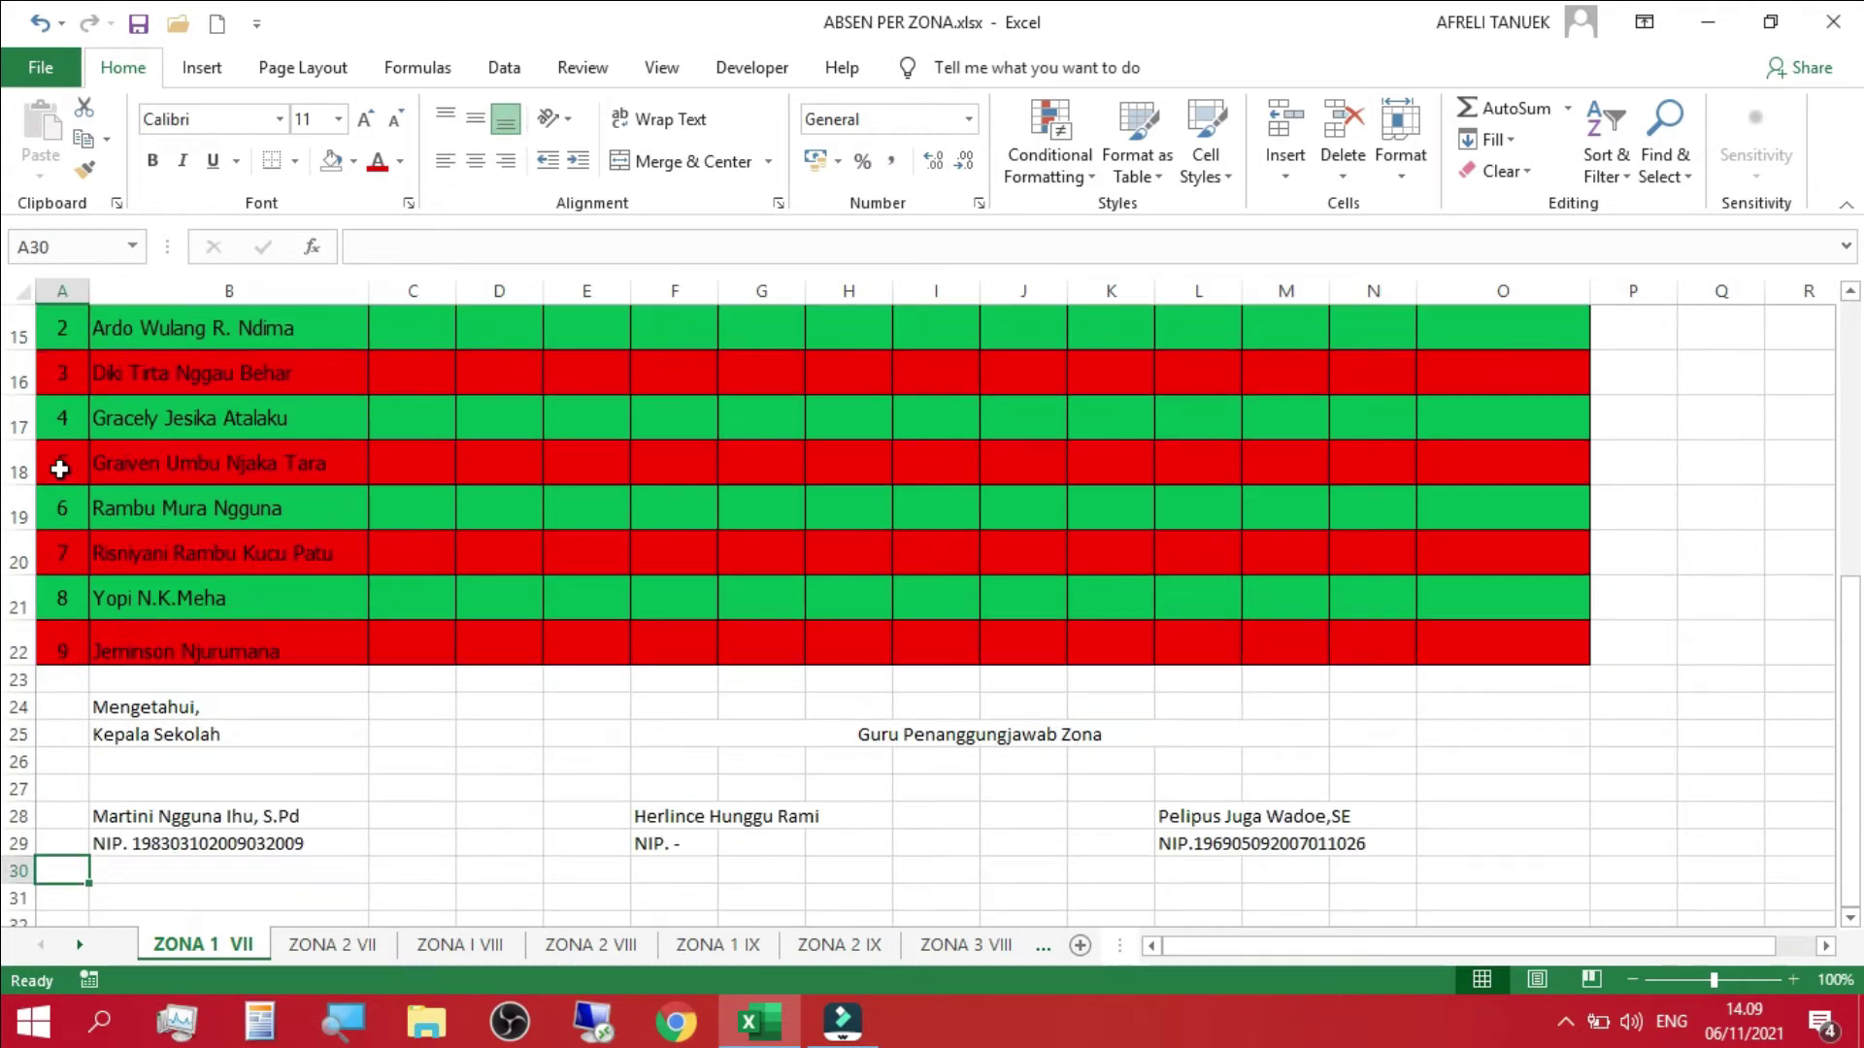
key("Down")
key("Down")
key("Down")
scroll(60, 468, "up", 3)
scroll(60, 469, "up", 2)
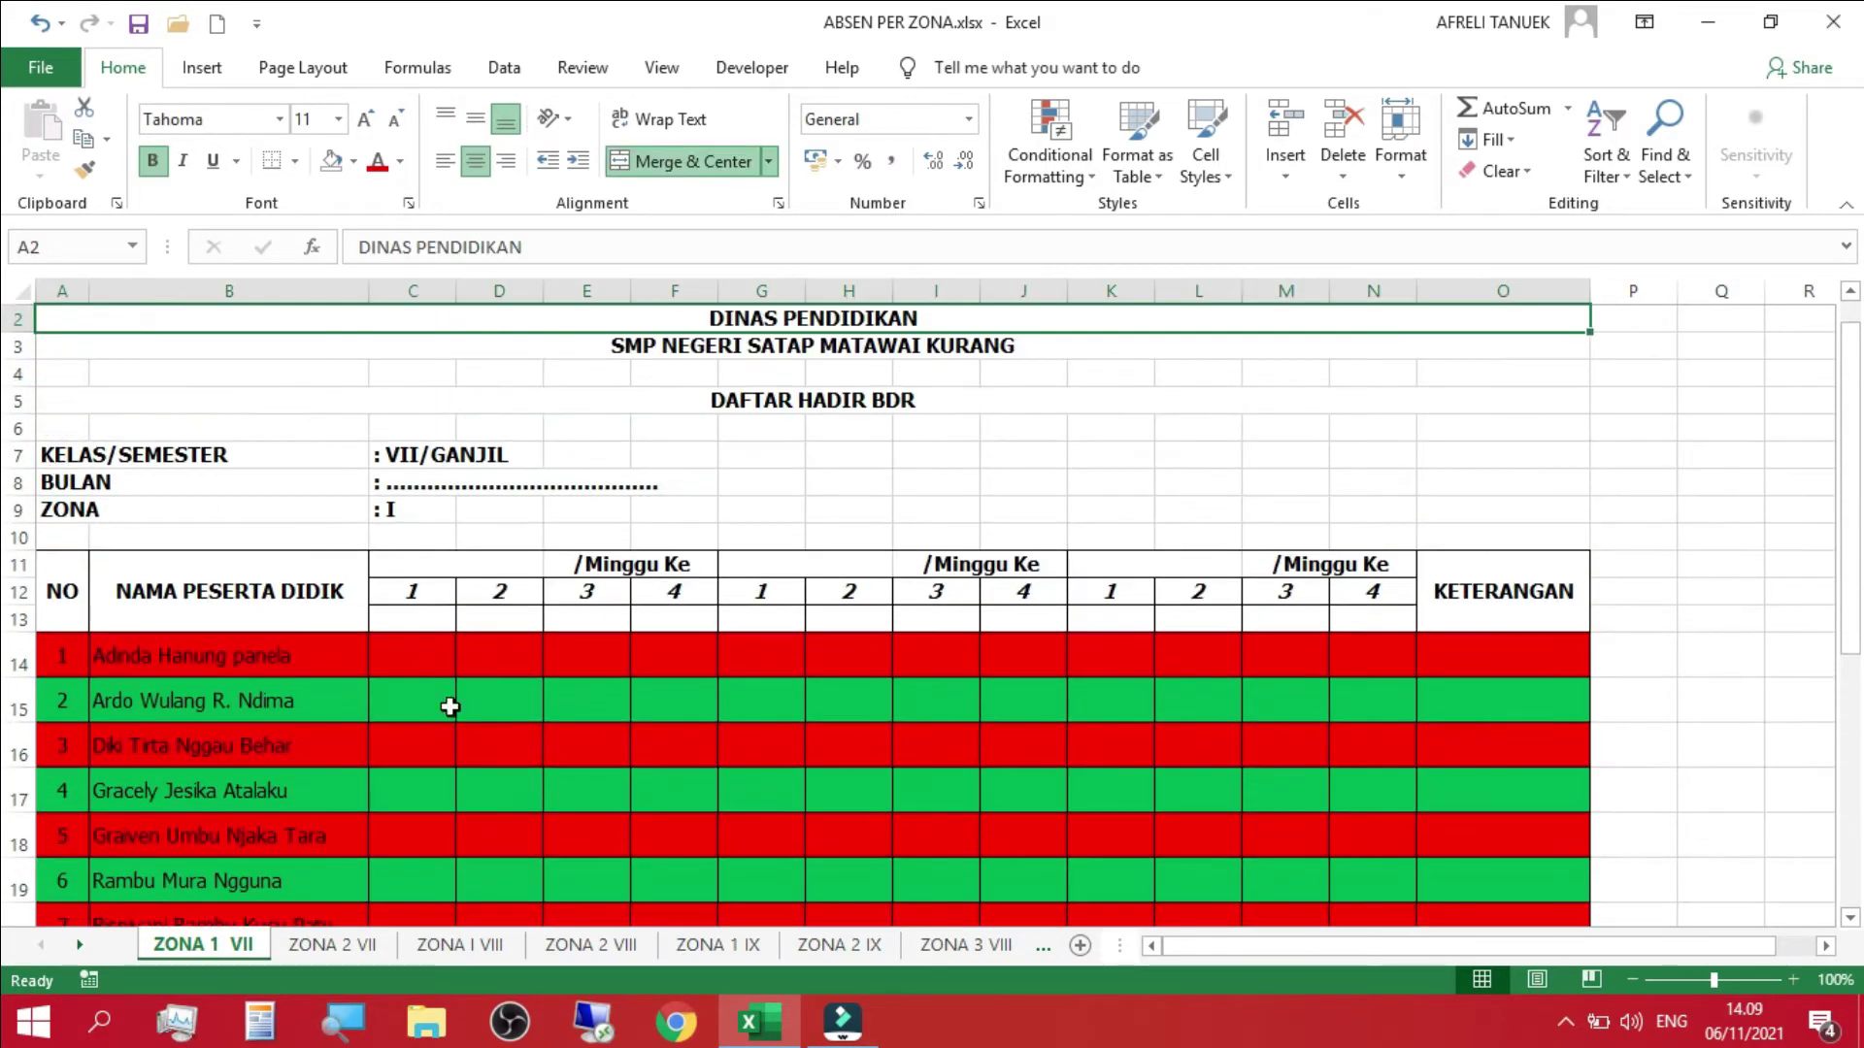
left_click(587, 773)
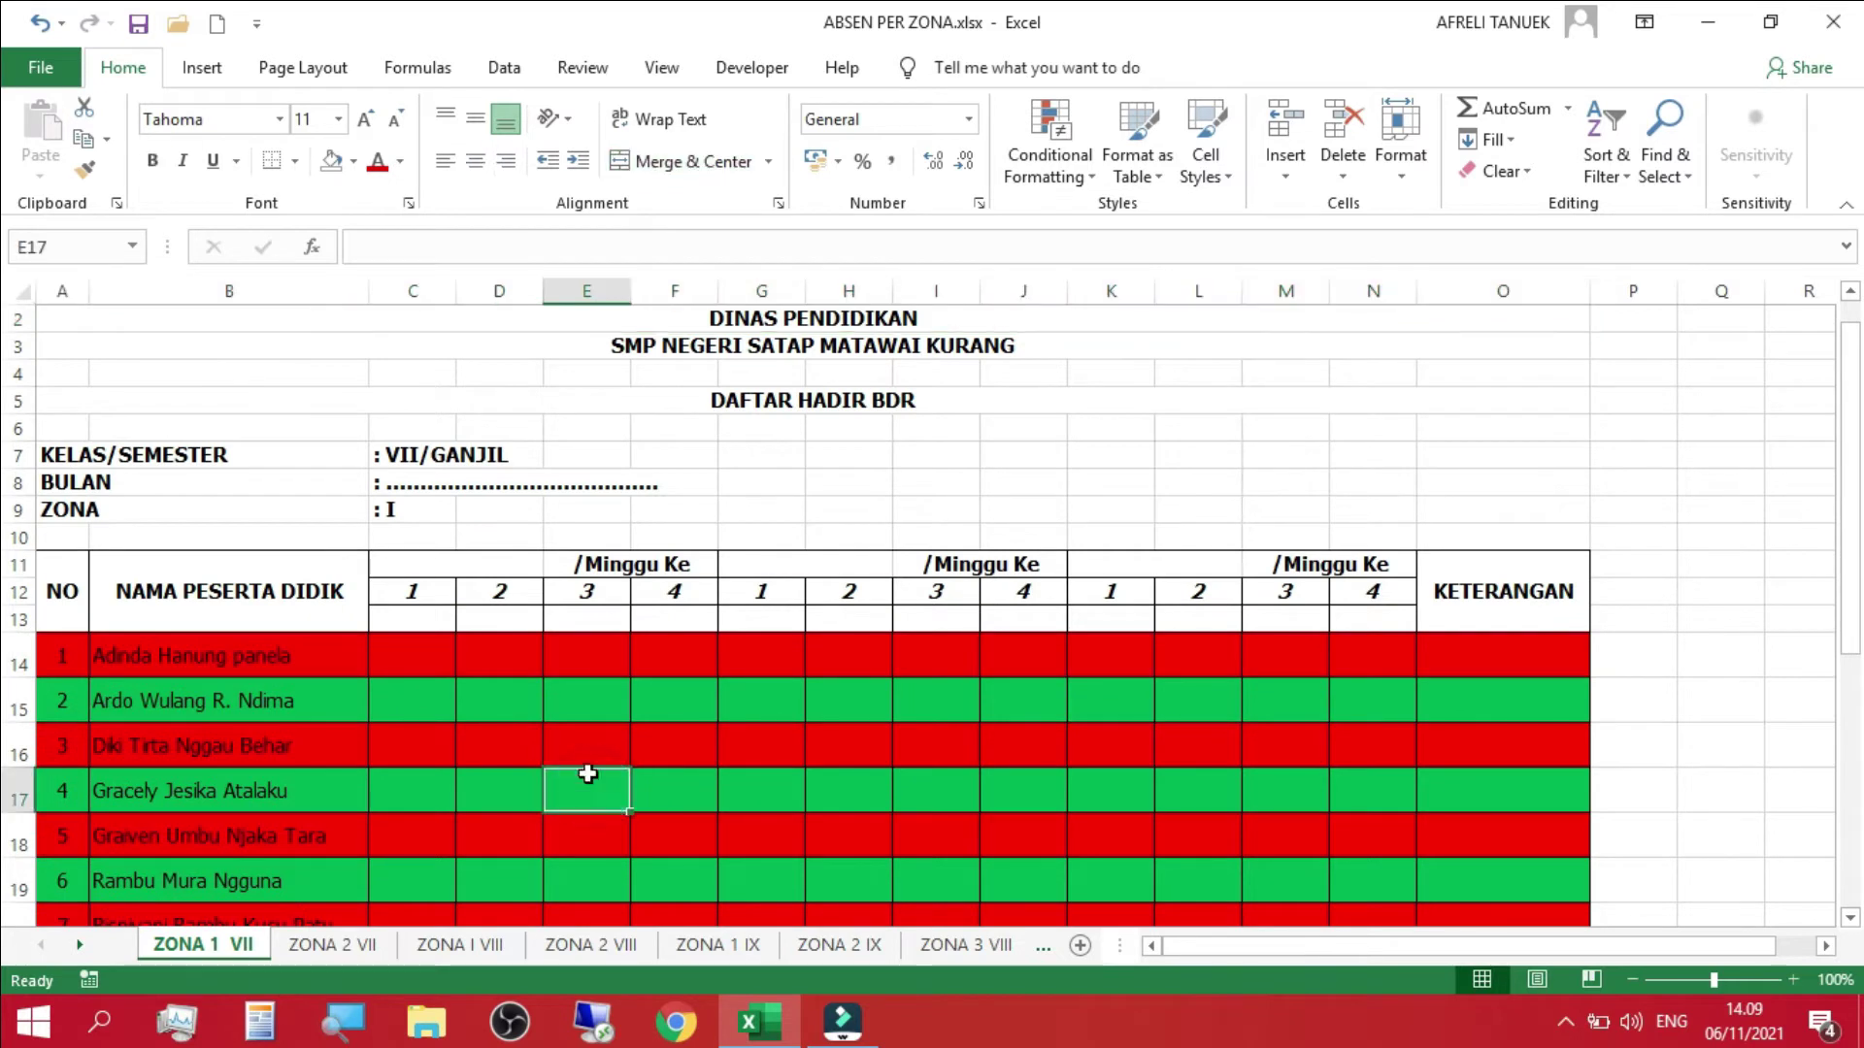
left_click(351, 163)
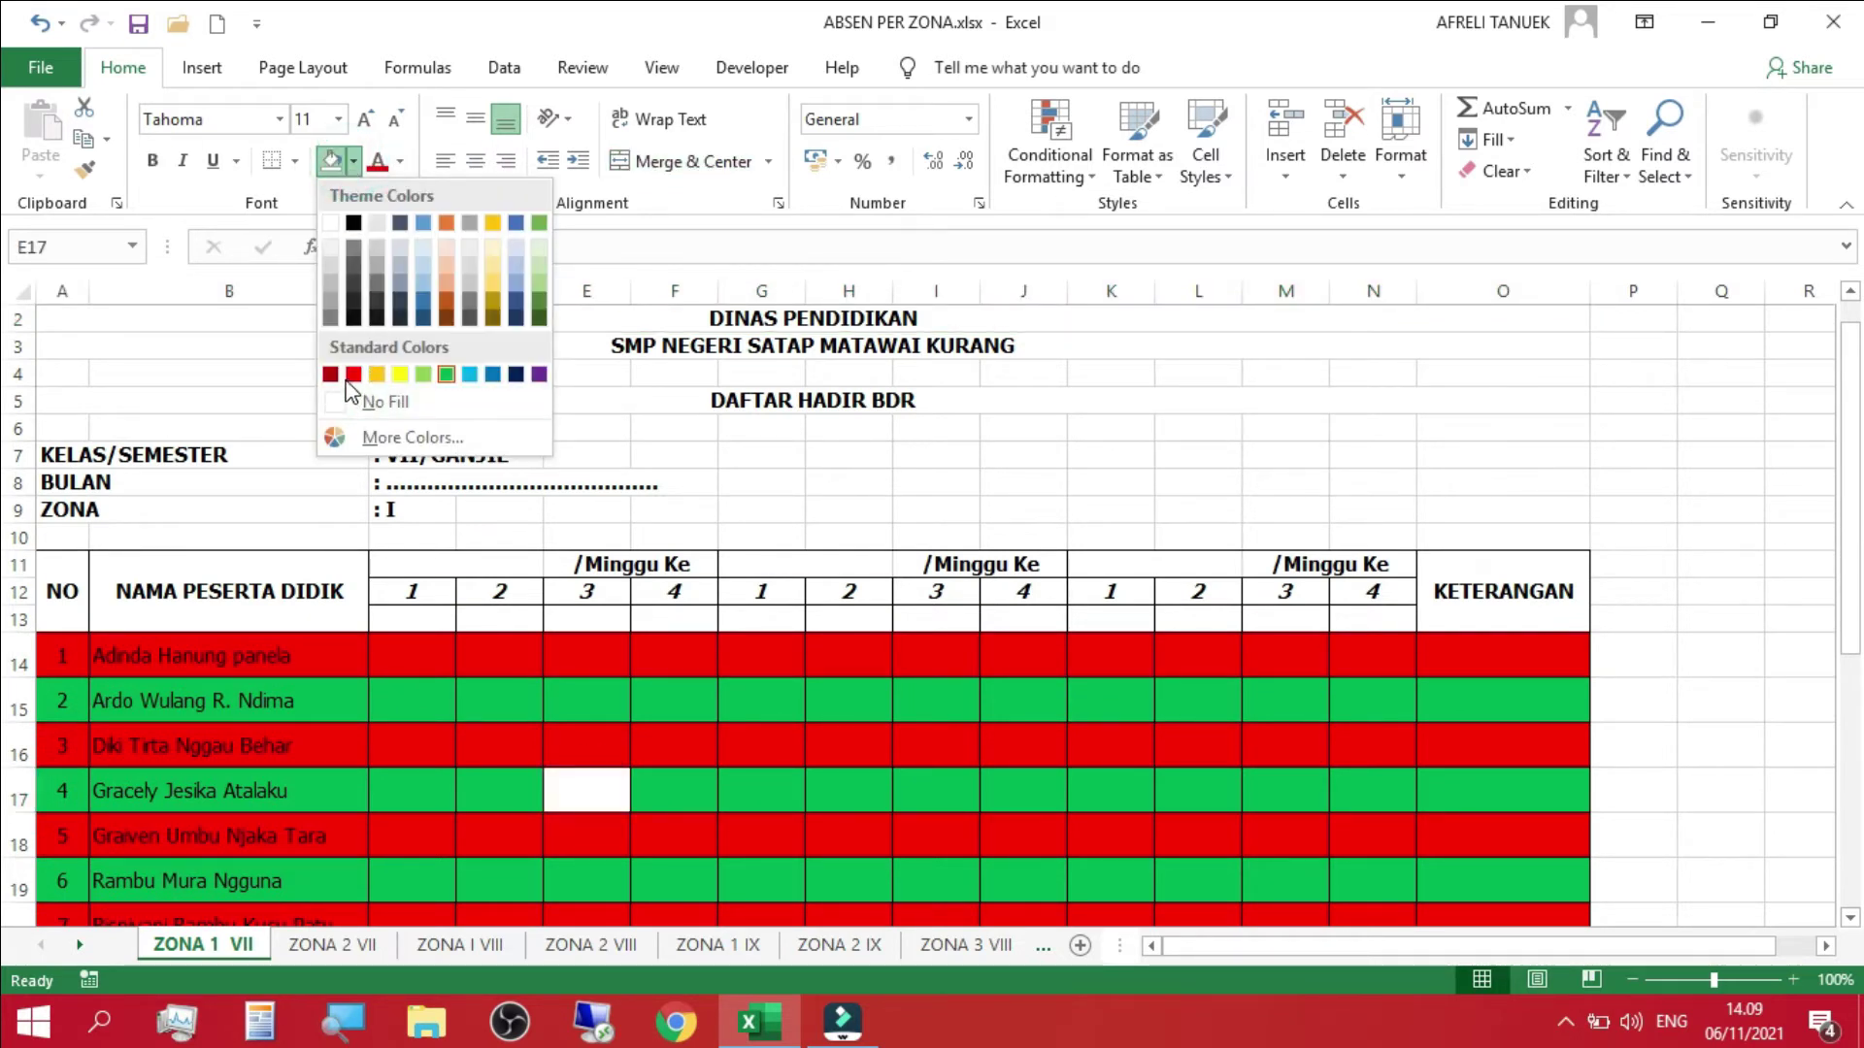
left_click(353, 374)
- Fill cells J19, M15, C15 and M21 red as well
left_click(1023, 880)
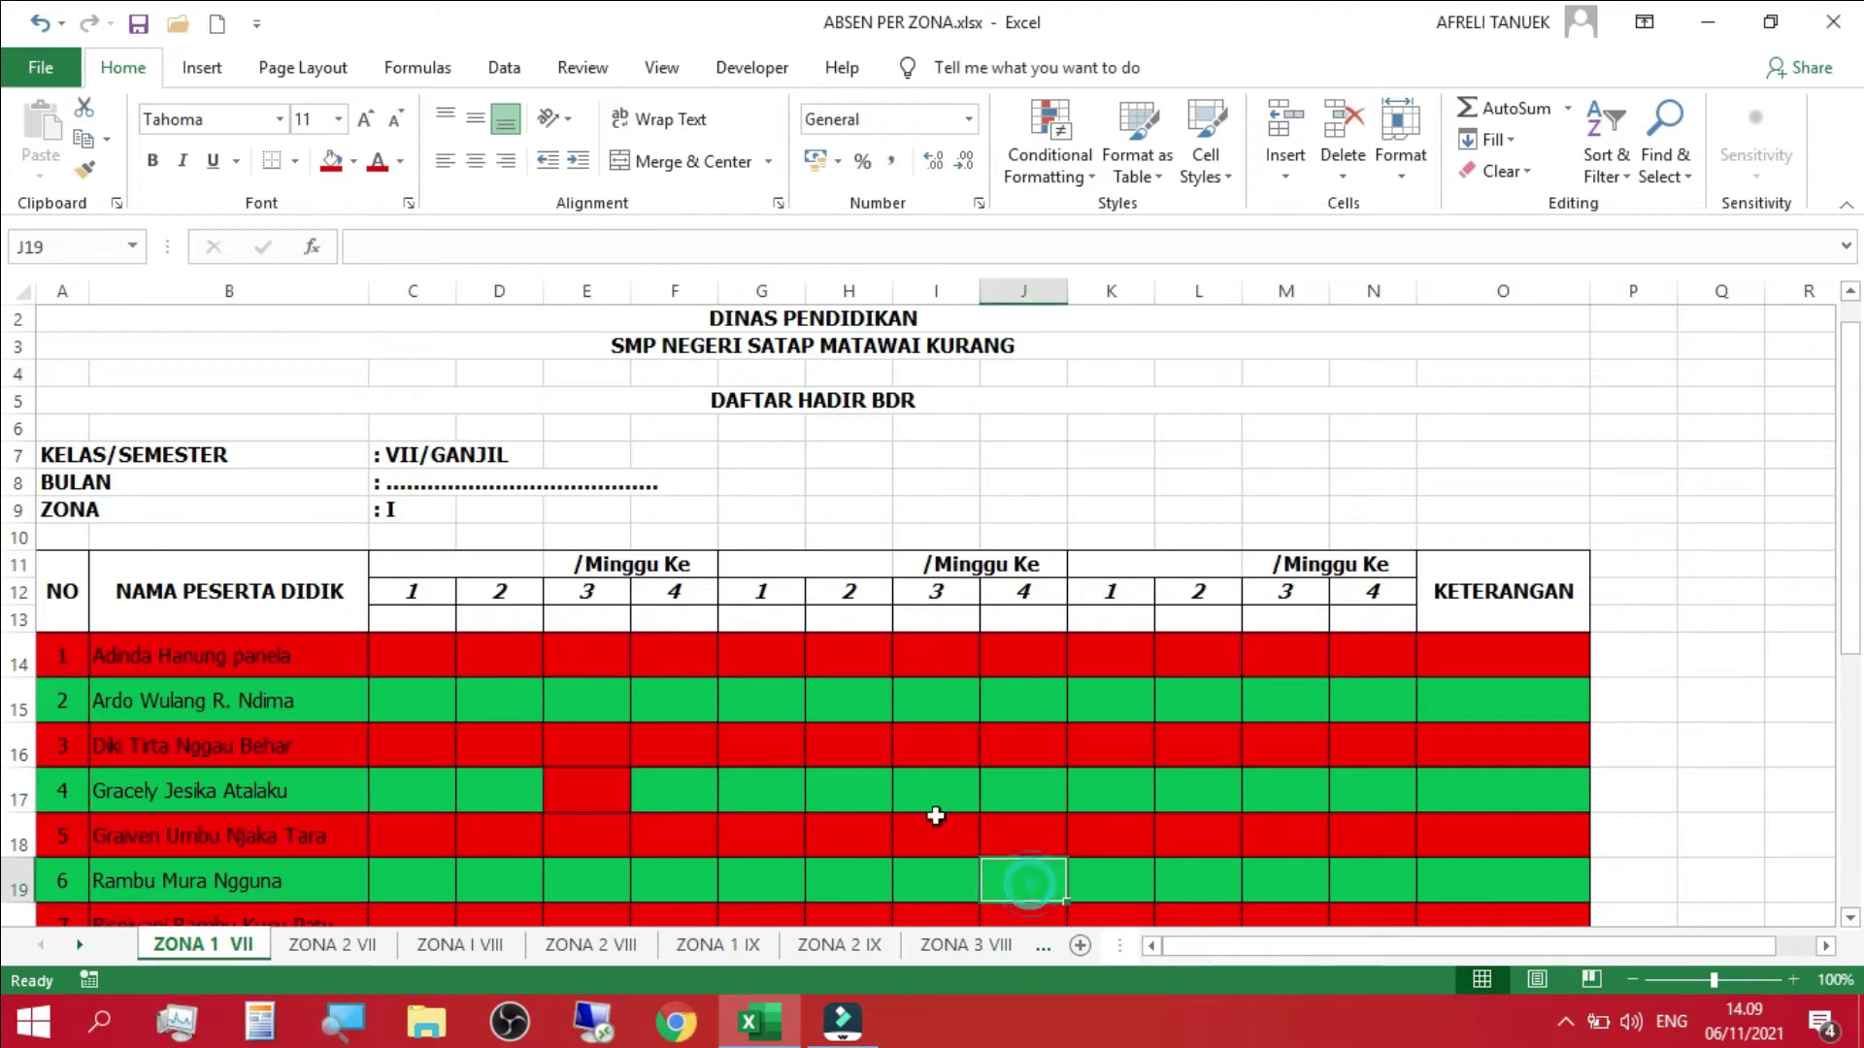
left_click(330, 171)
left_click(1278, 699)
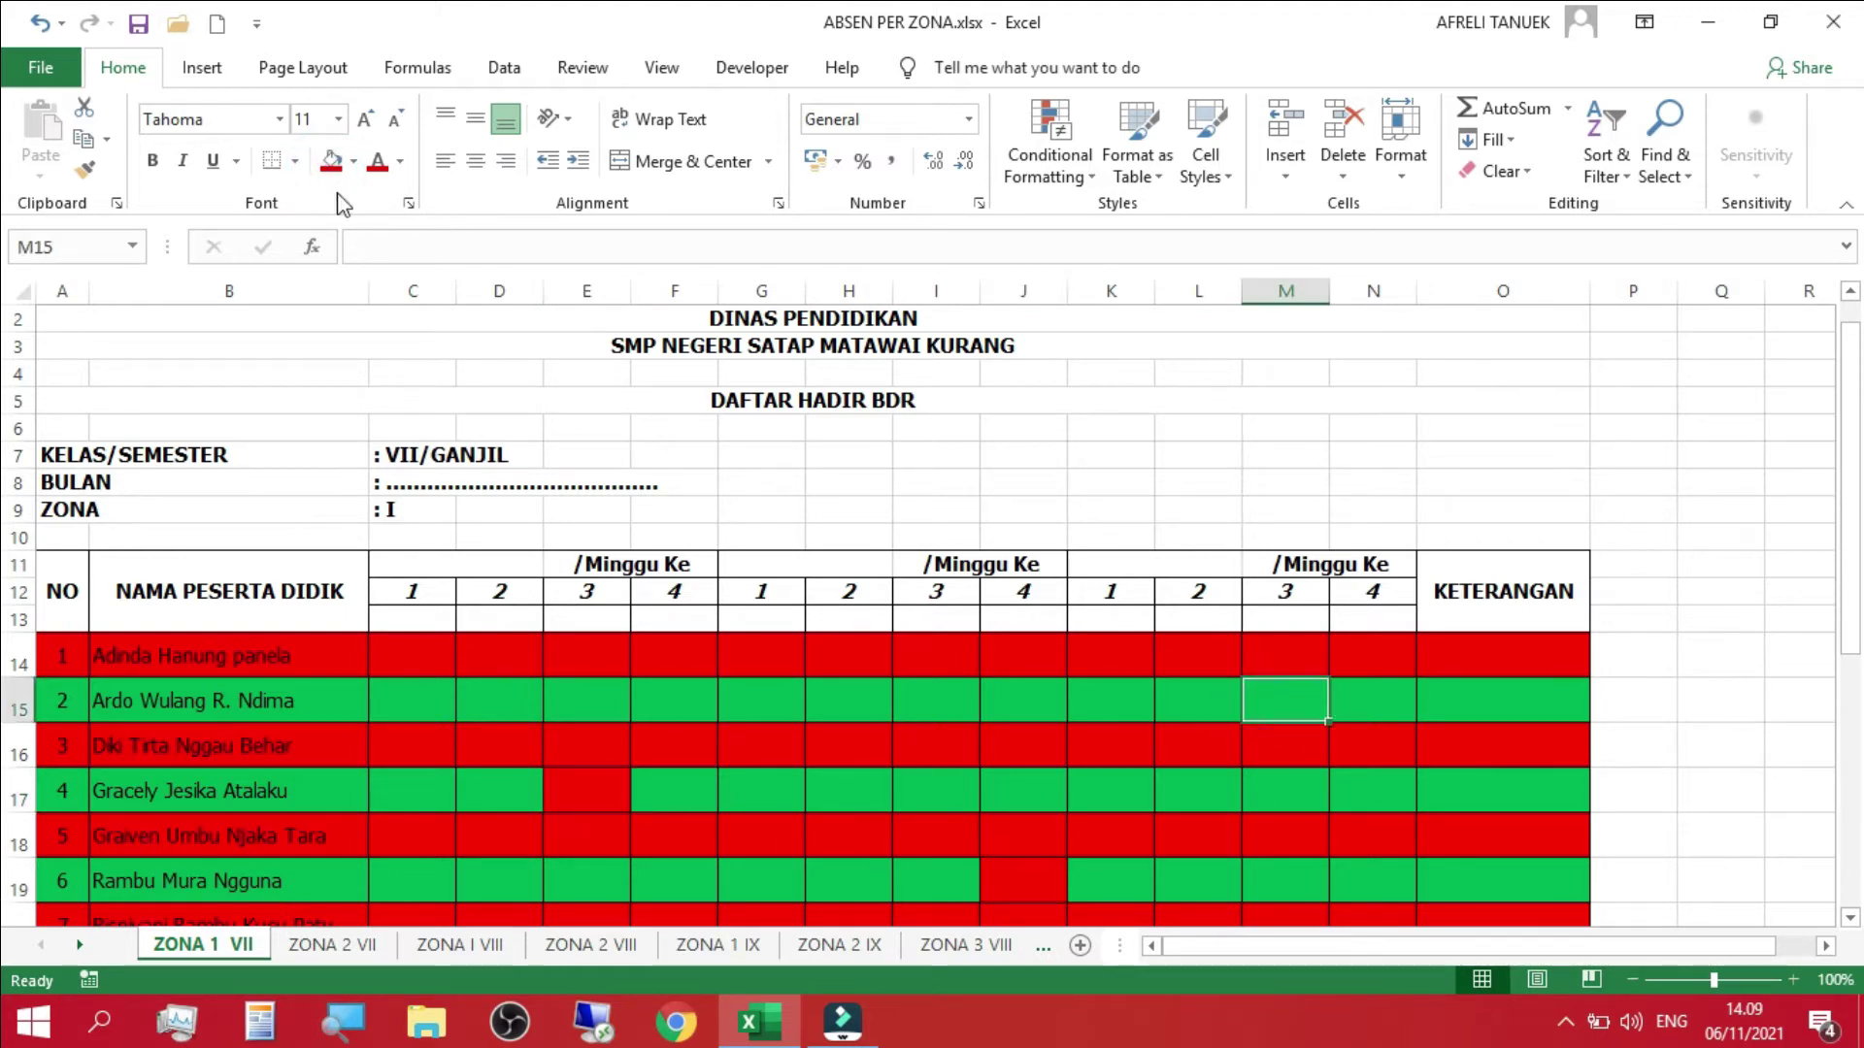
left_click(330, 161)
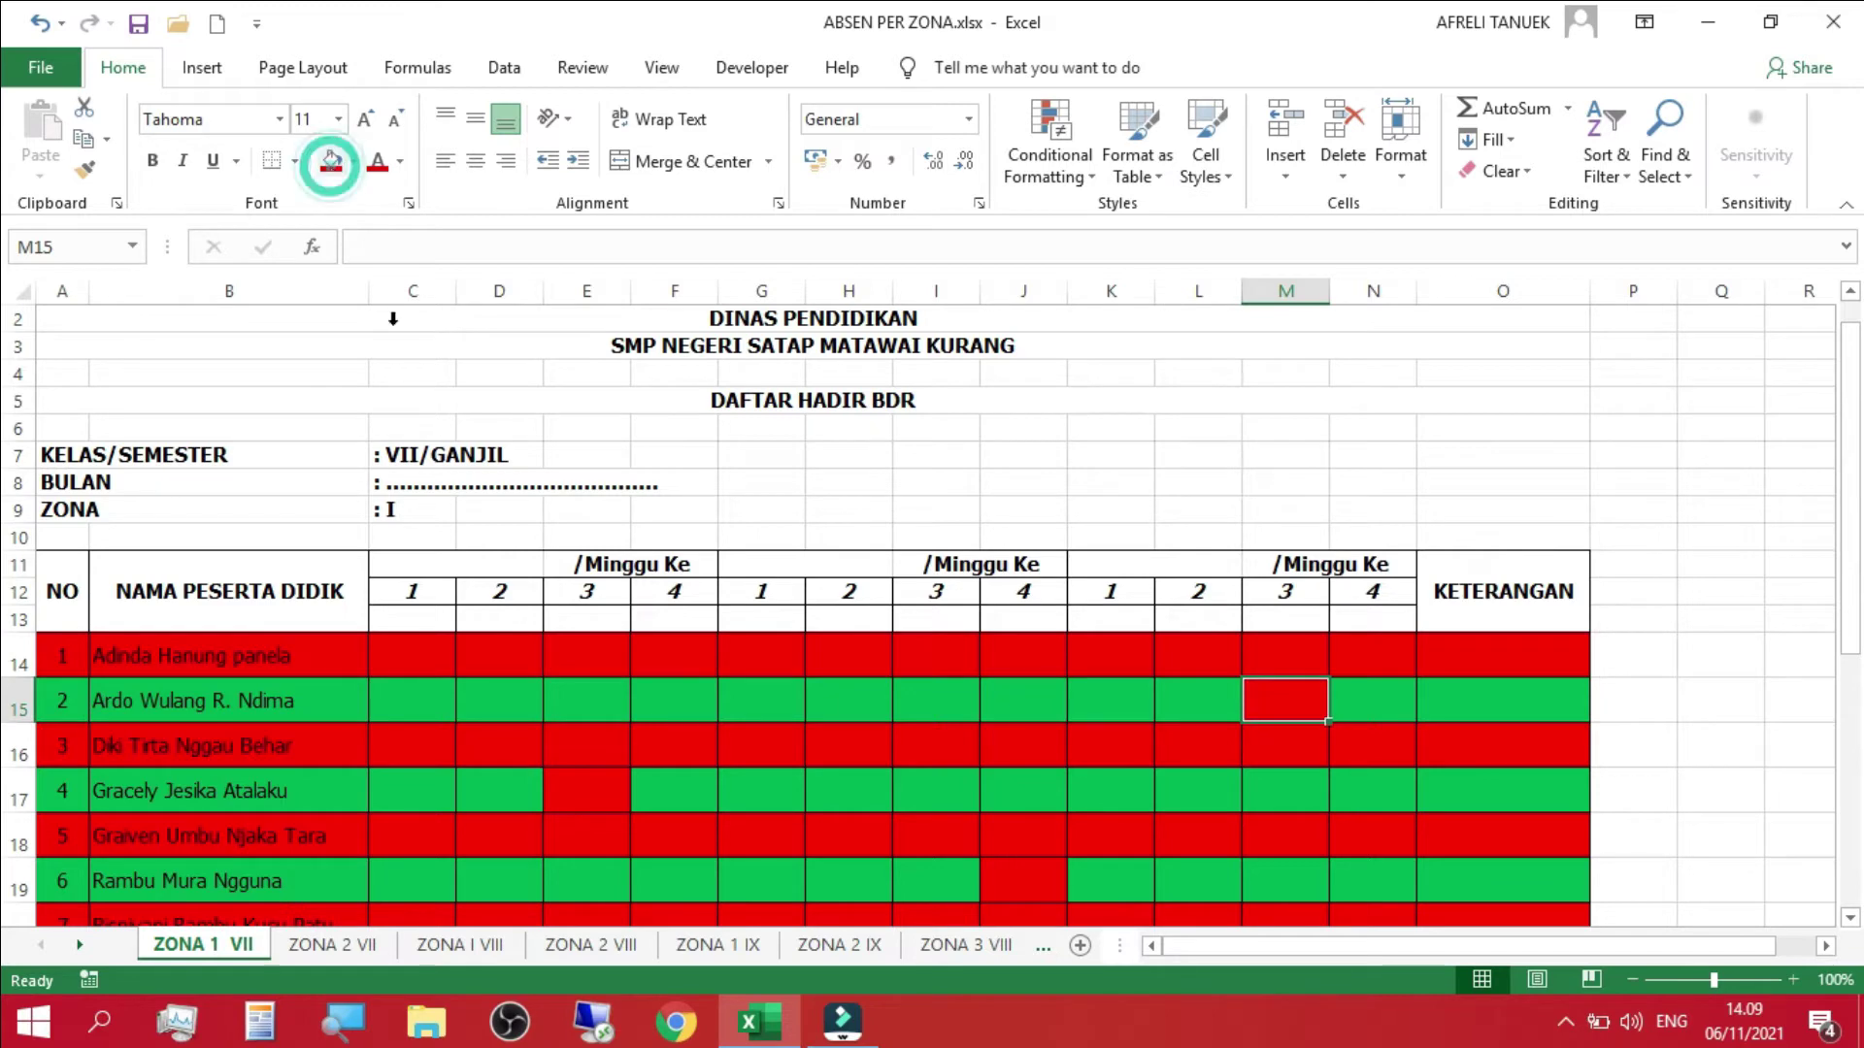
left_click(414, 695)
left_click(330, 161)
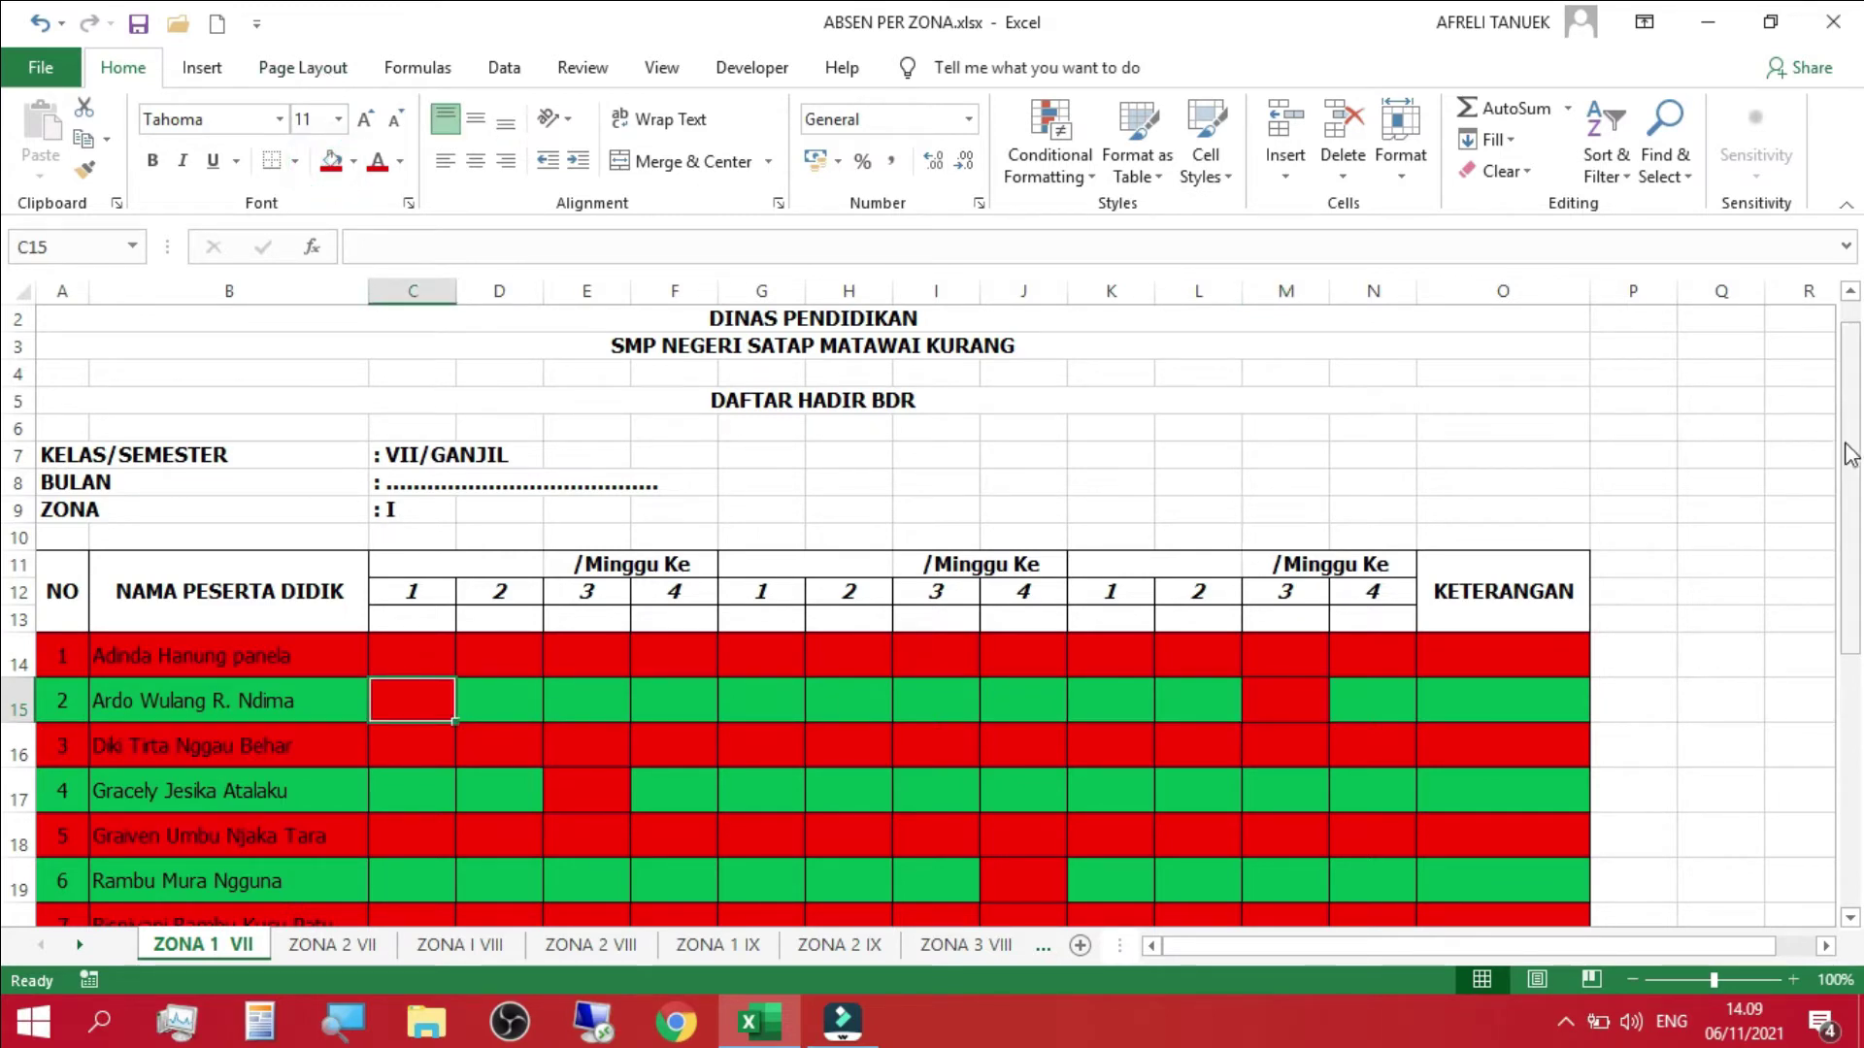
scroll(7, 670, "down", 3)
left_click(1291, 699)
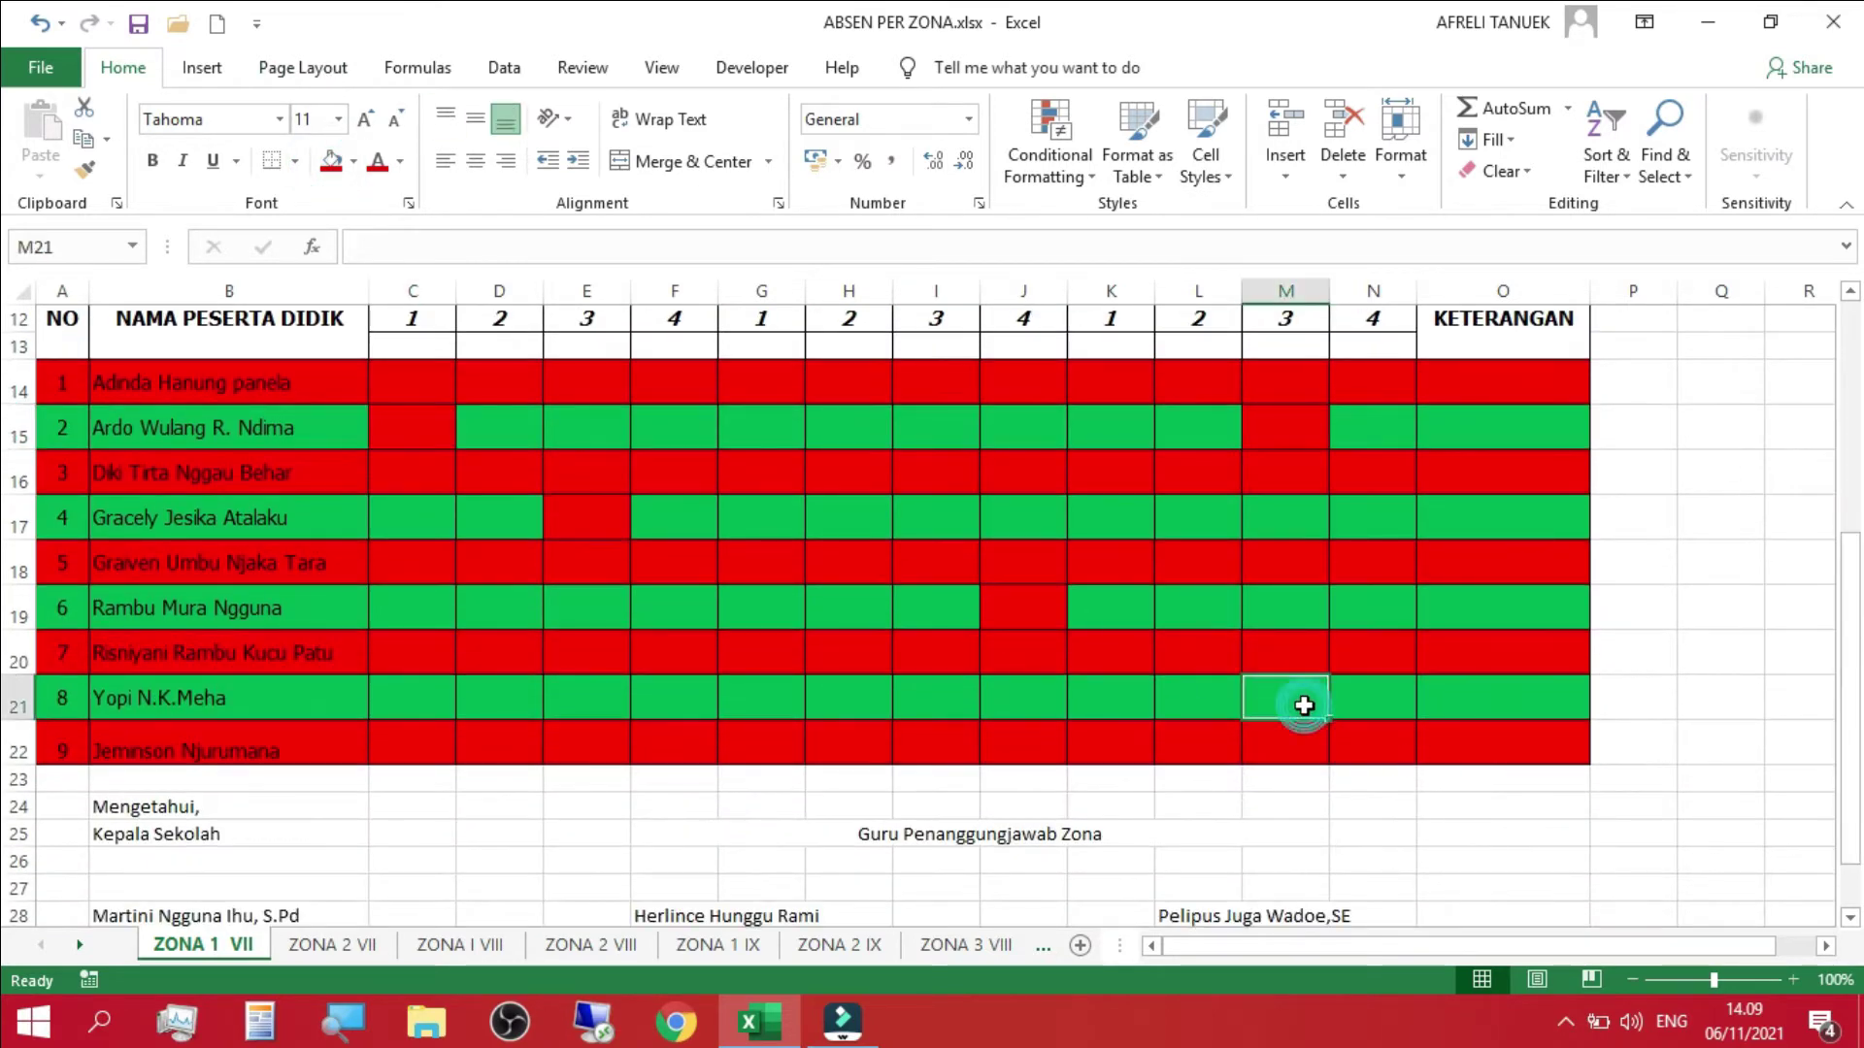
left_click(328, 167)
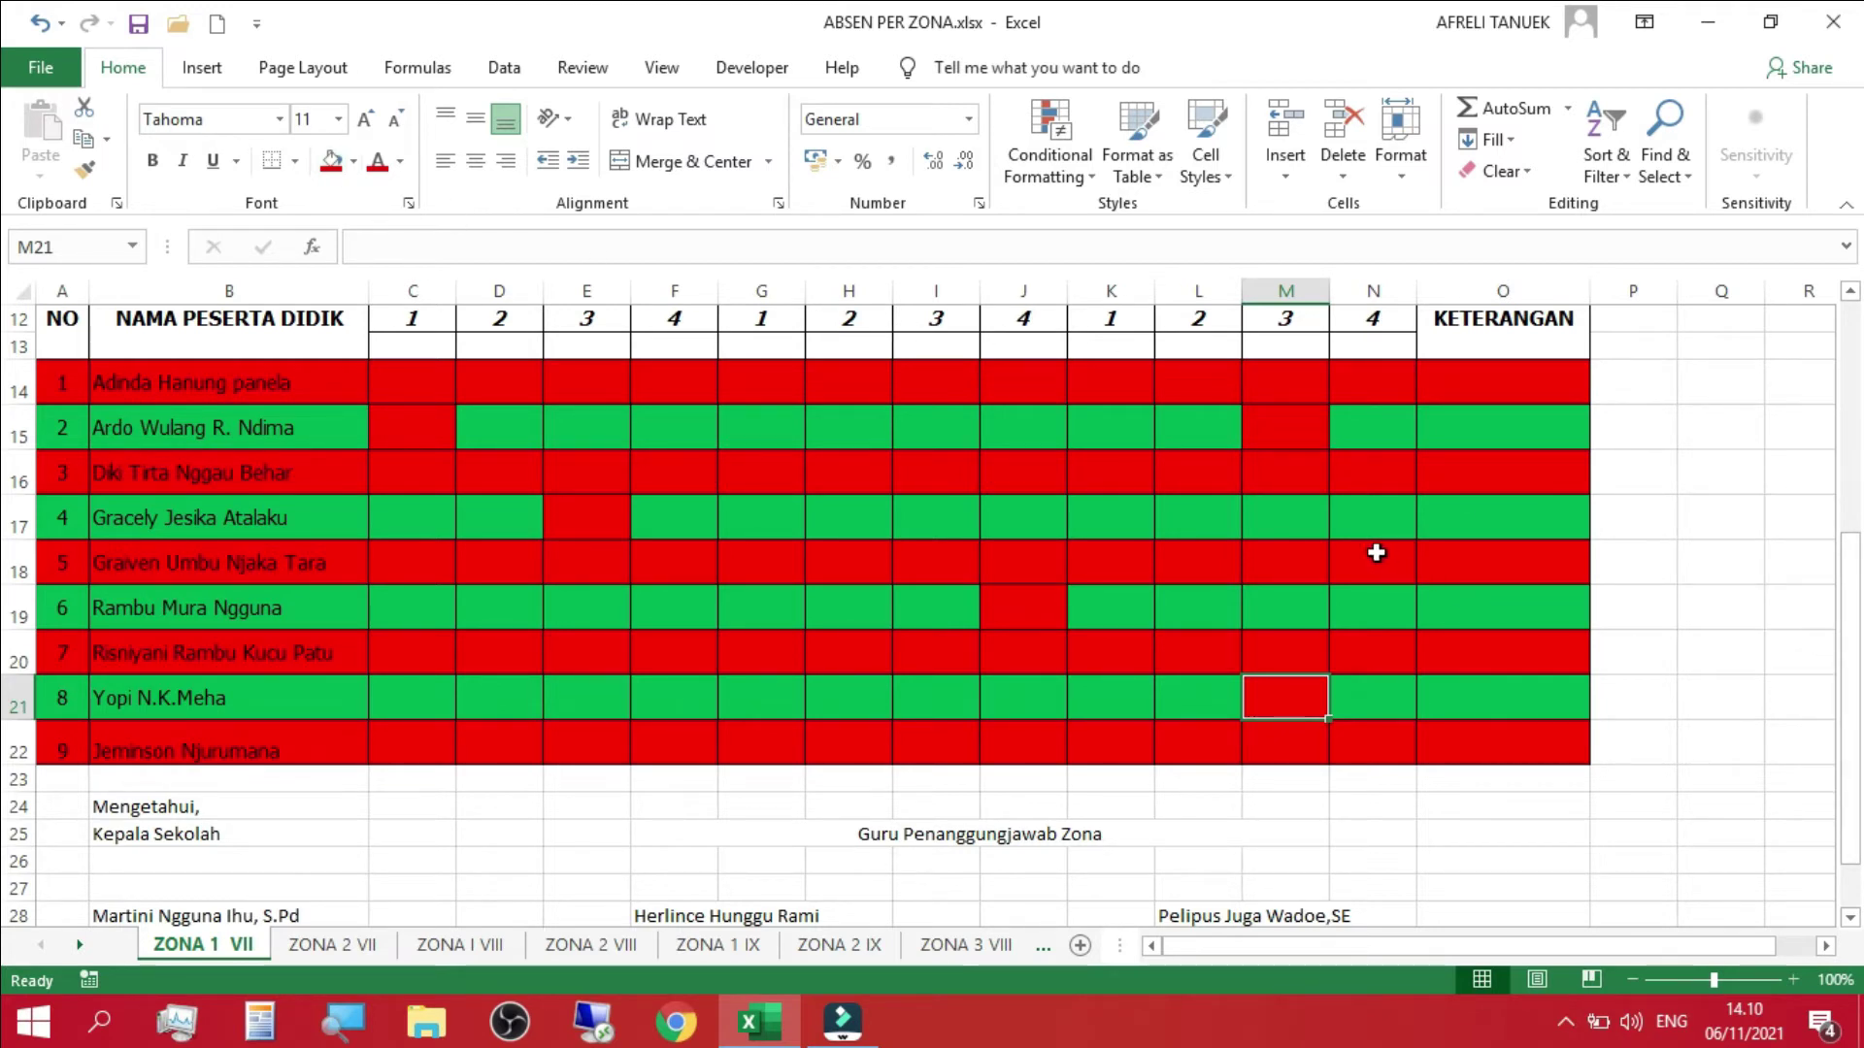
- Fill cells N18 and O18 green
left_click_drag(1372, 553, 1483, 551)
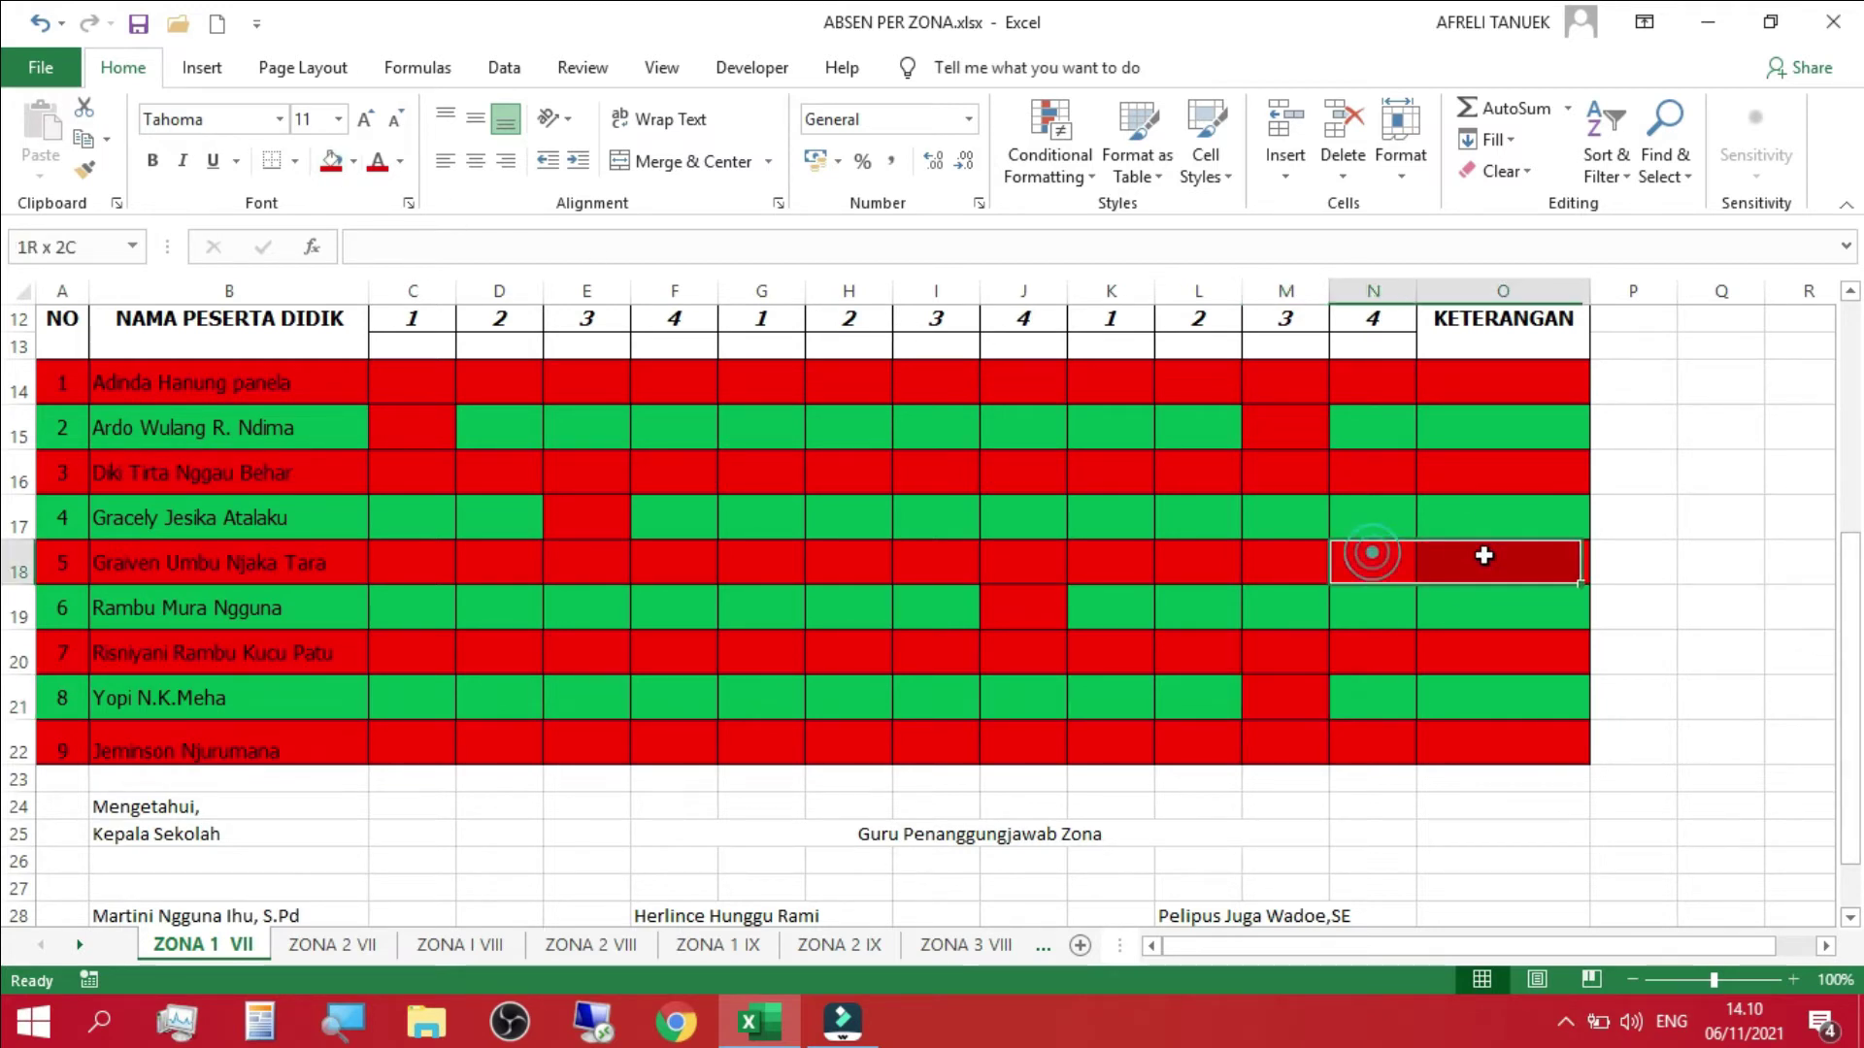
left_click(353, 161)
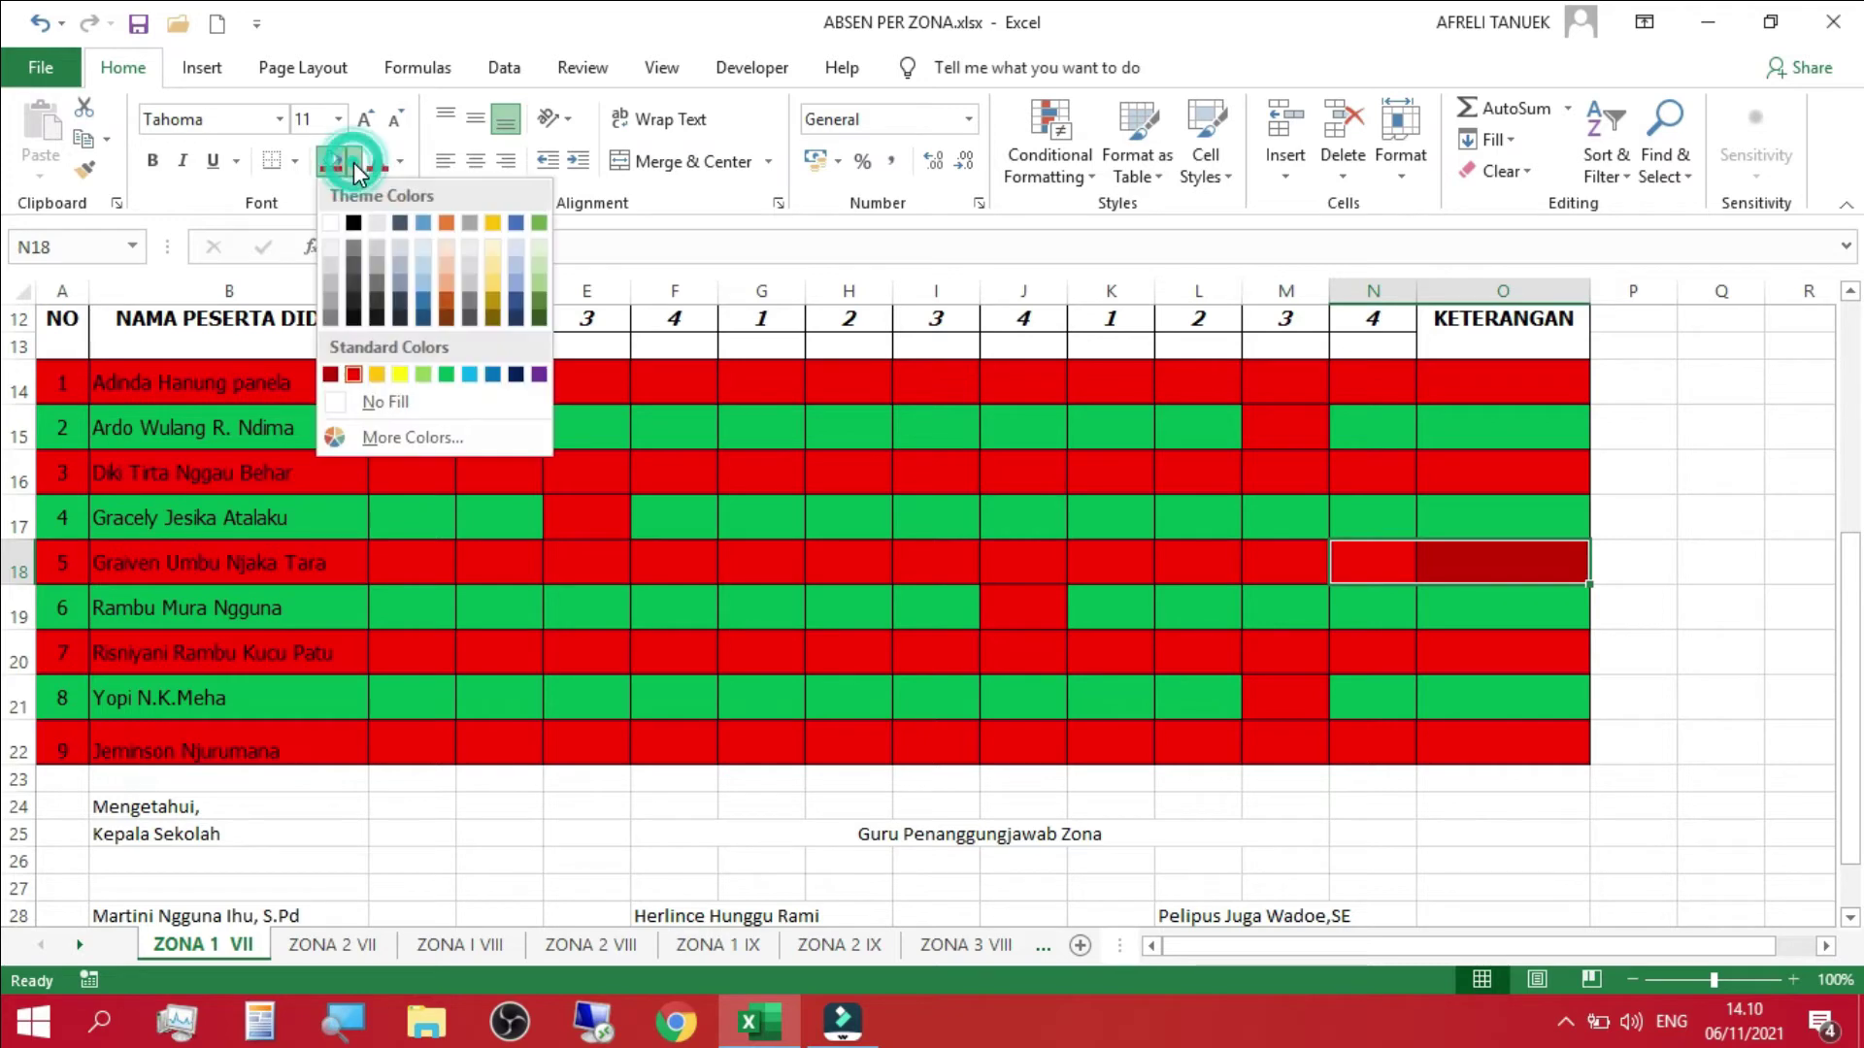
left_click(446, 374)
- Select the attendance table range A14:O22
left_click(937, 565)
left_click_drag(1848, 709, 1844, 634)
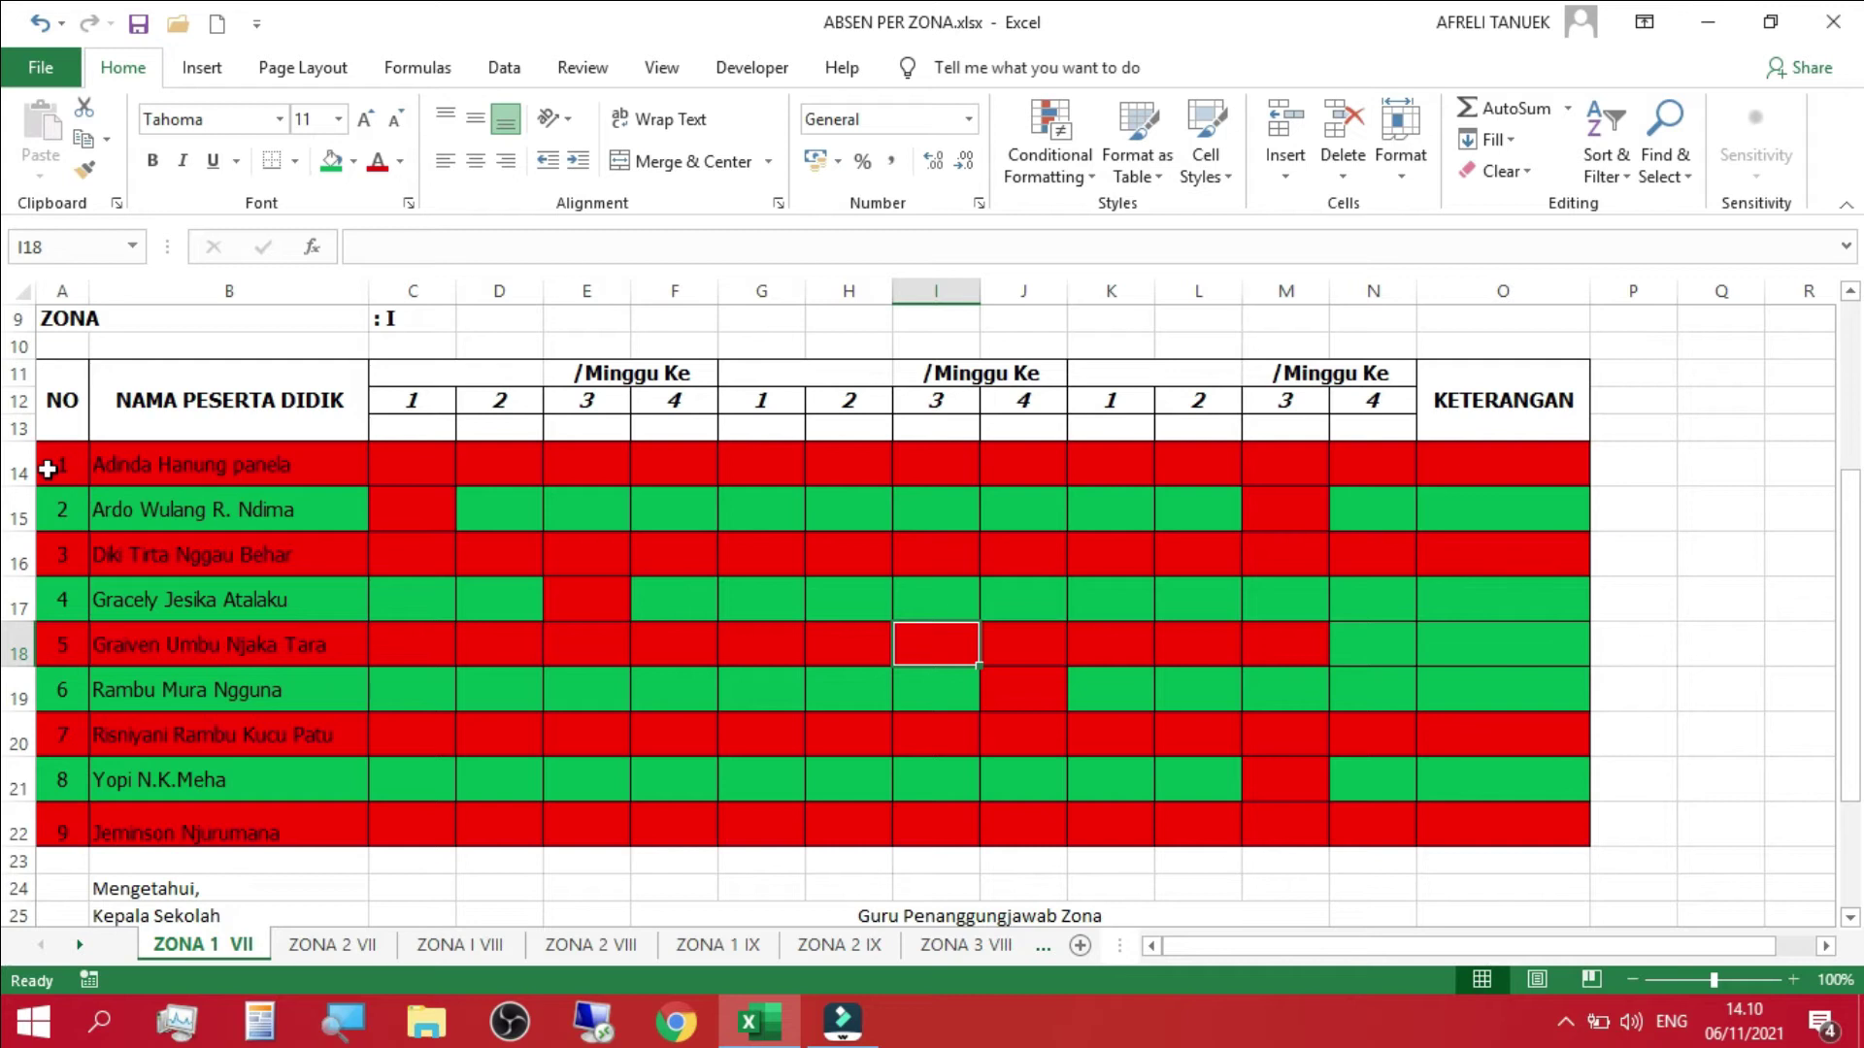
left_click_drag(55, 461, 1541, 816)
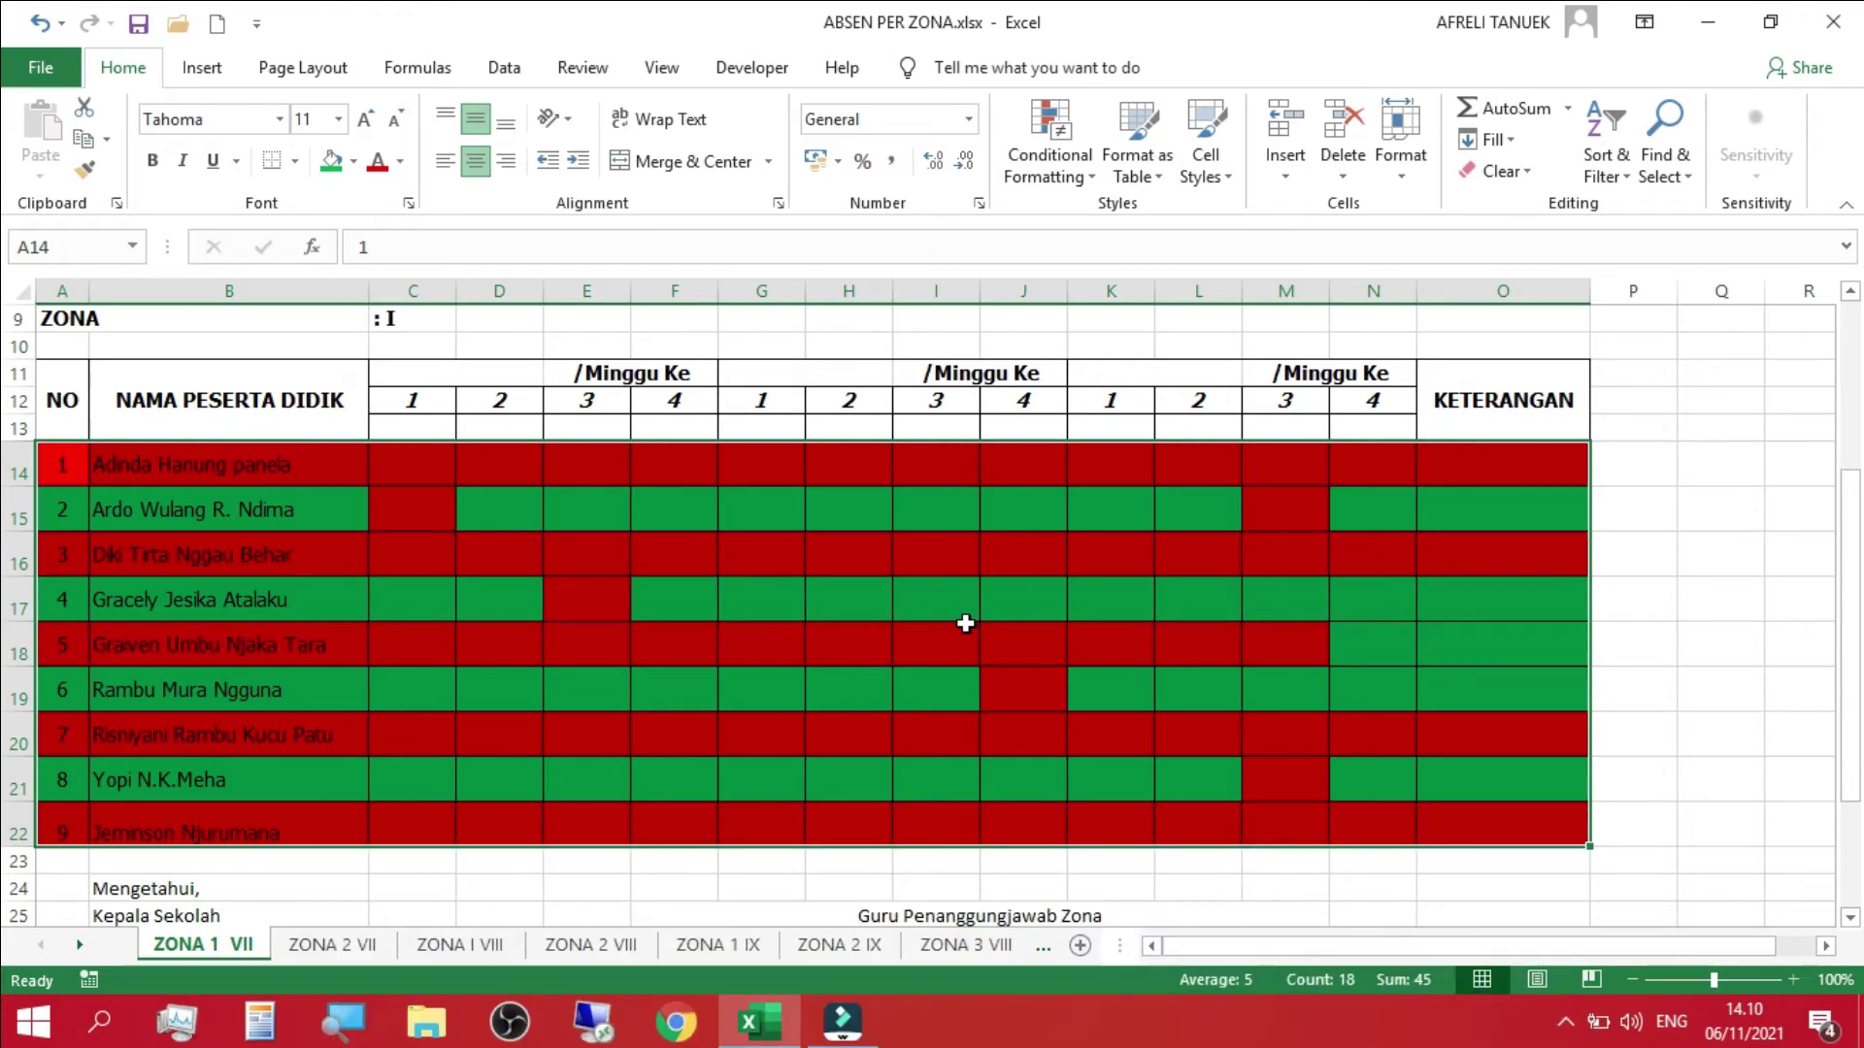
- Open Find and Replace (Ctrl+H) on the Replace tab with Options expanded, positioned at the lower right
key("ctrl+h")
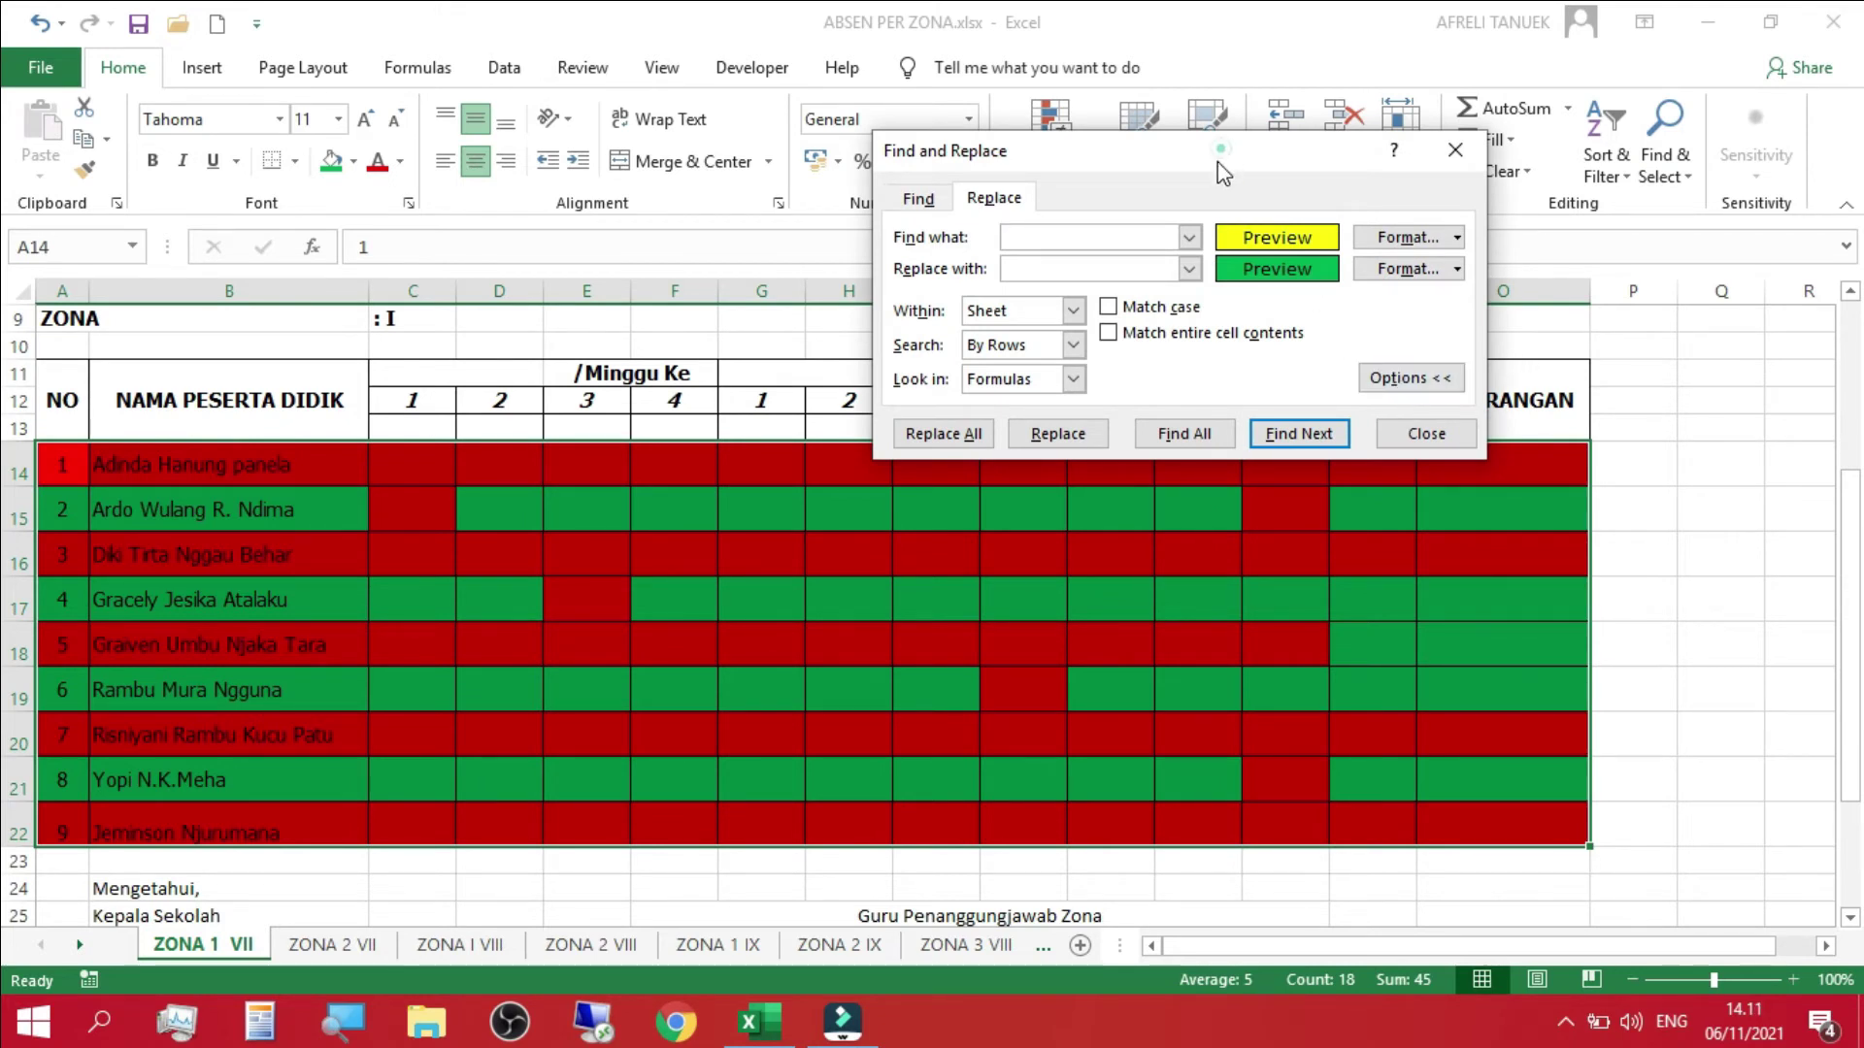
left_click_drag(1219, 161, 1210, 273)
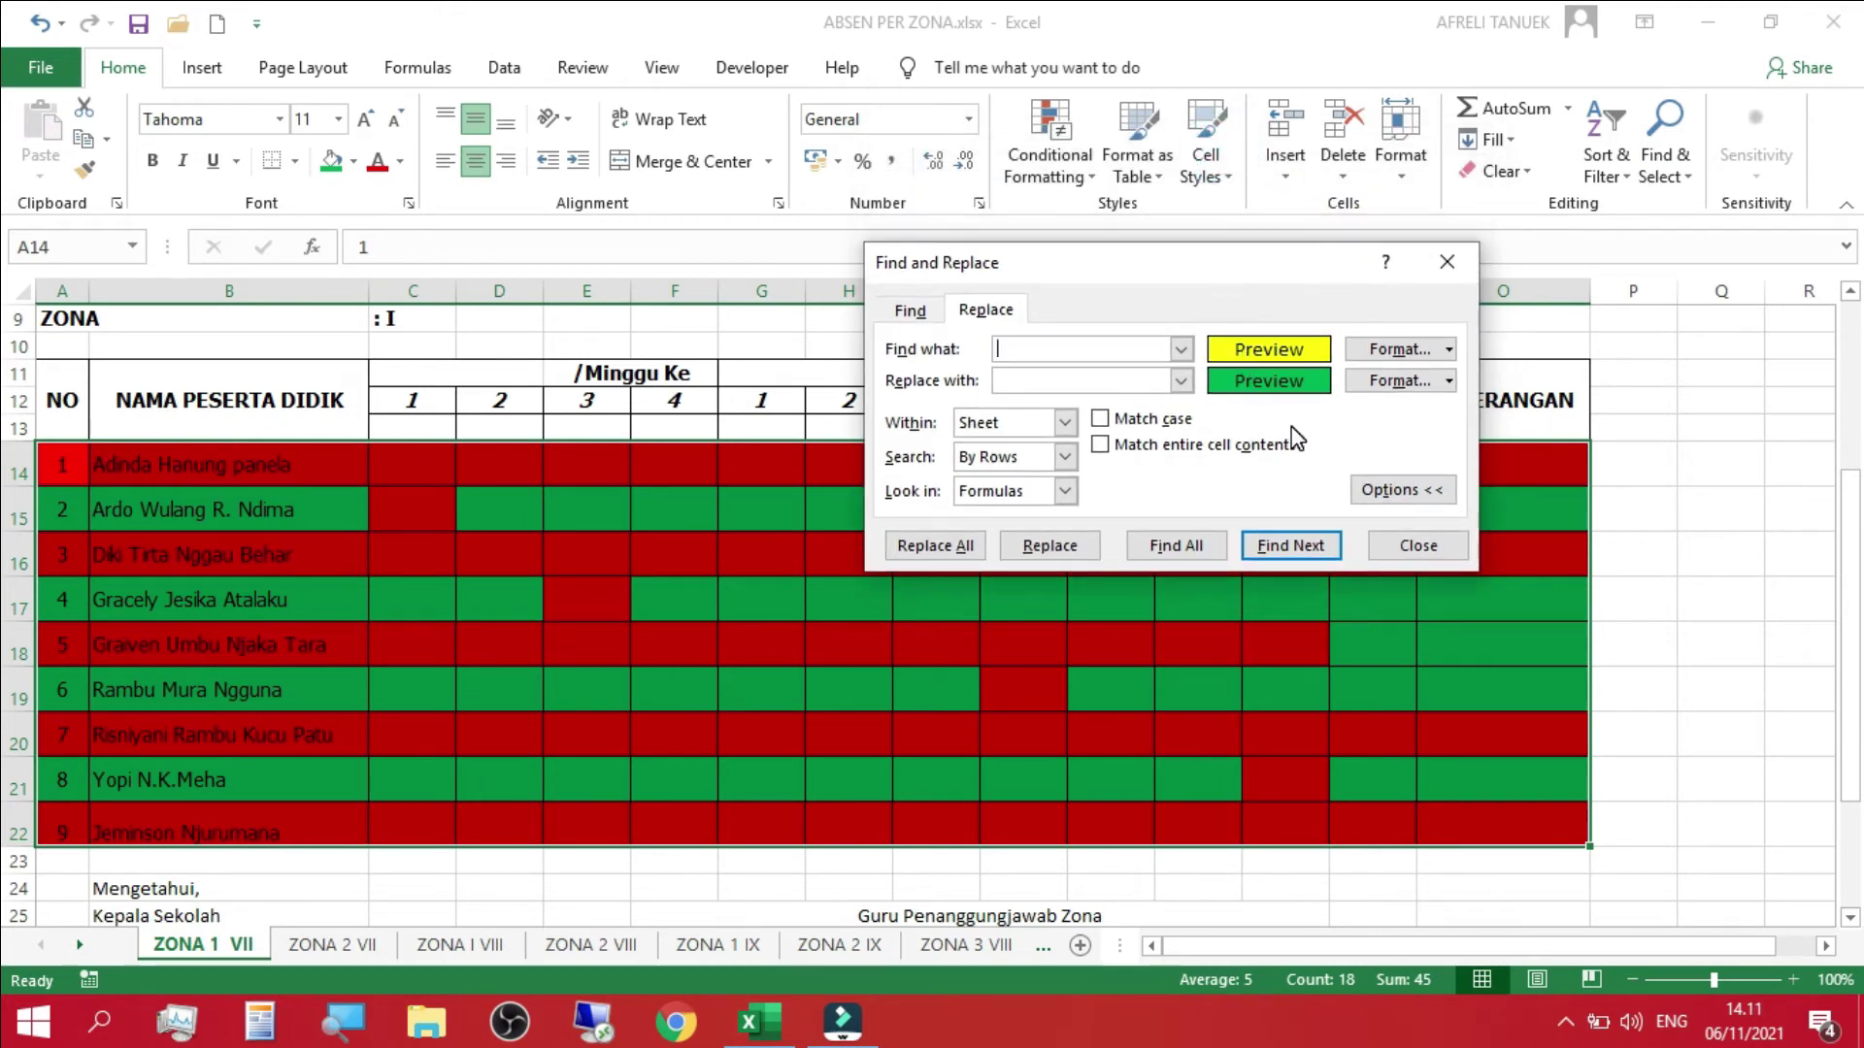
left_click(1384, 492)
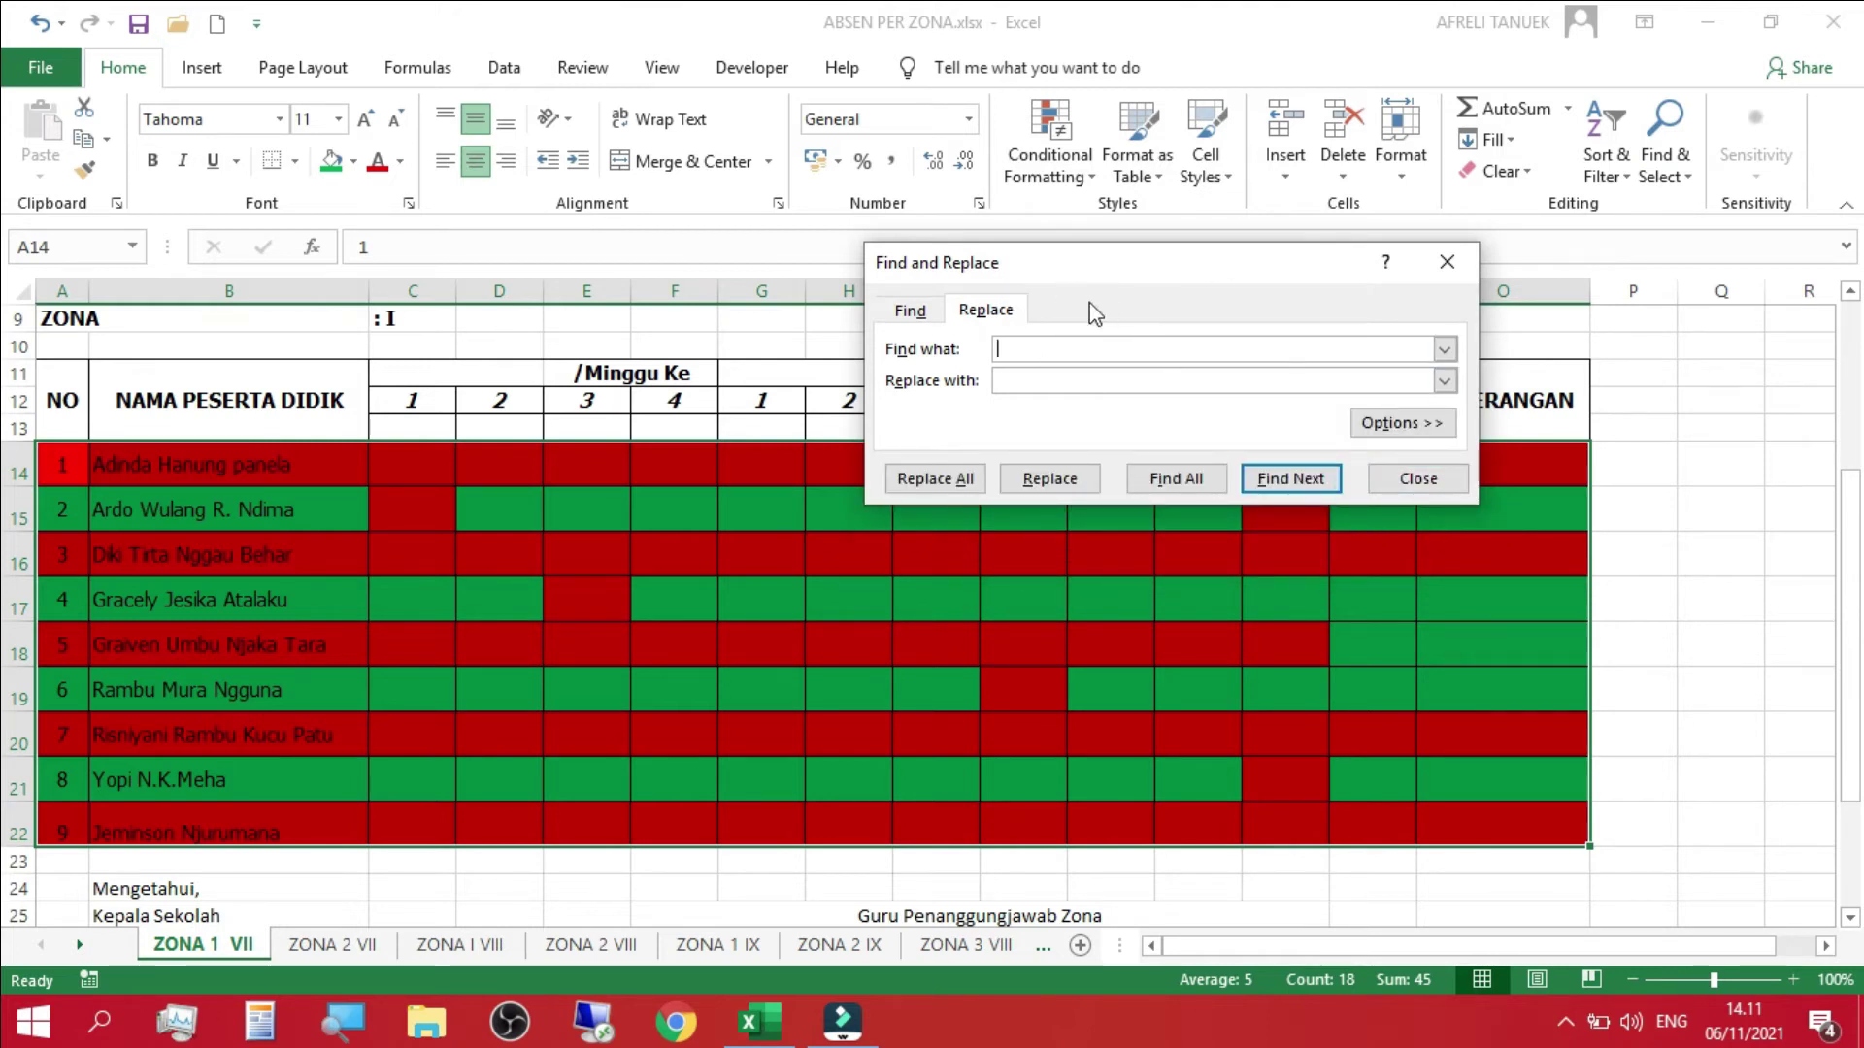
left_click(909, 310)
left_click(978, 311)
left_click(1402, 423)
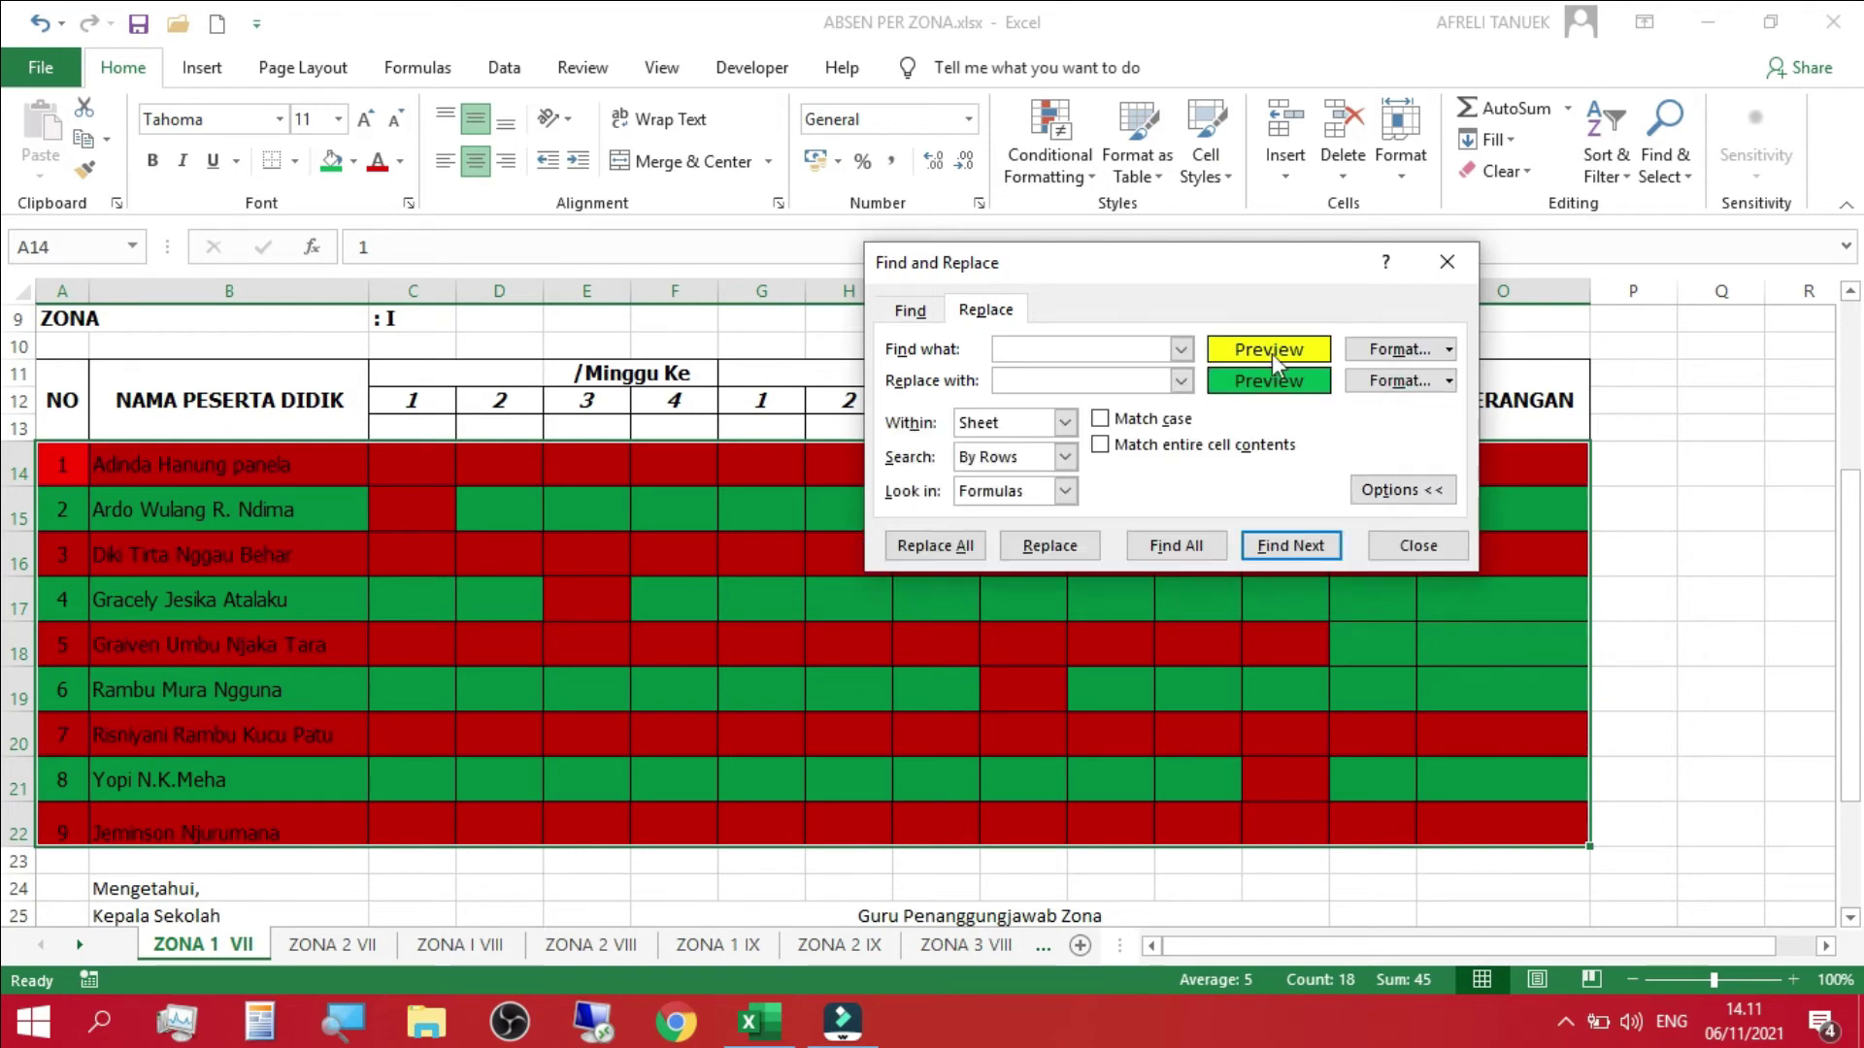
left_click_drag(1207, 266, 1332, 497)
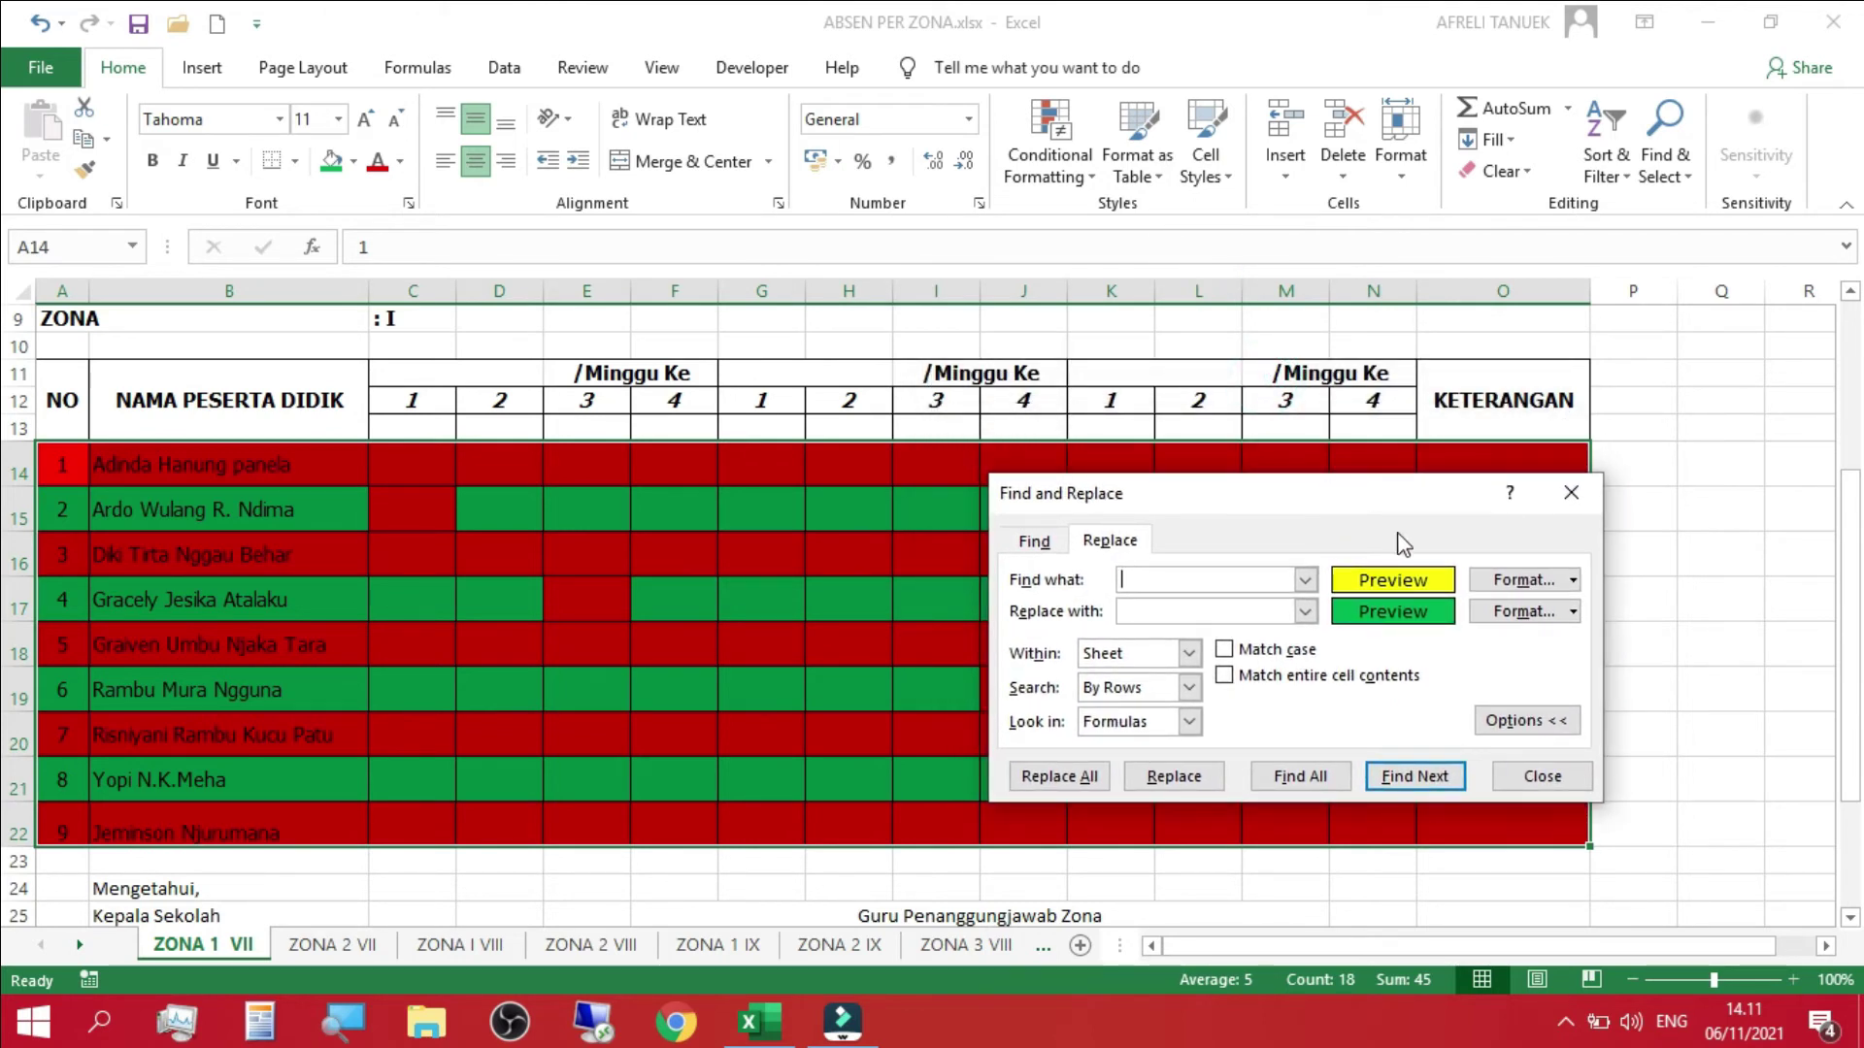
left_click_drag(1392, 499, 1619, 606)
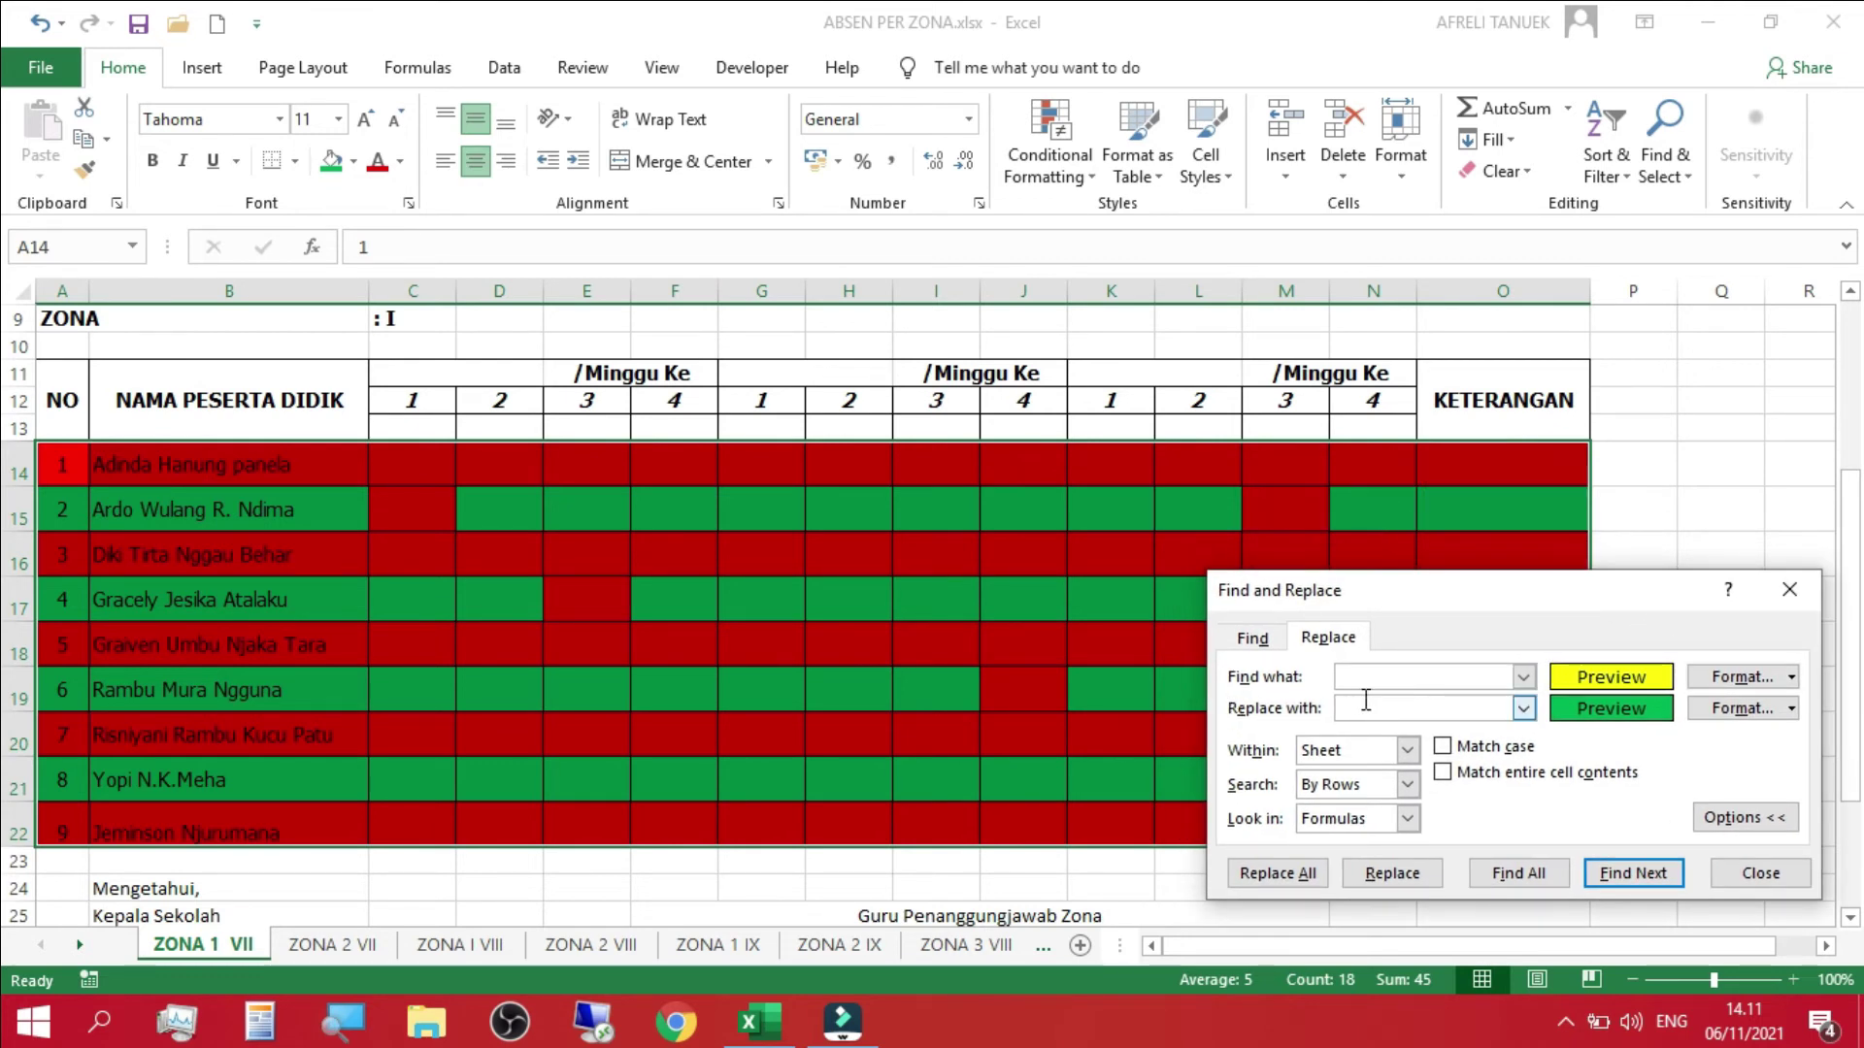
- Set the Find what format to red fill
left_click(1792, 679)
left_click(1536, 710)
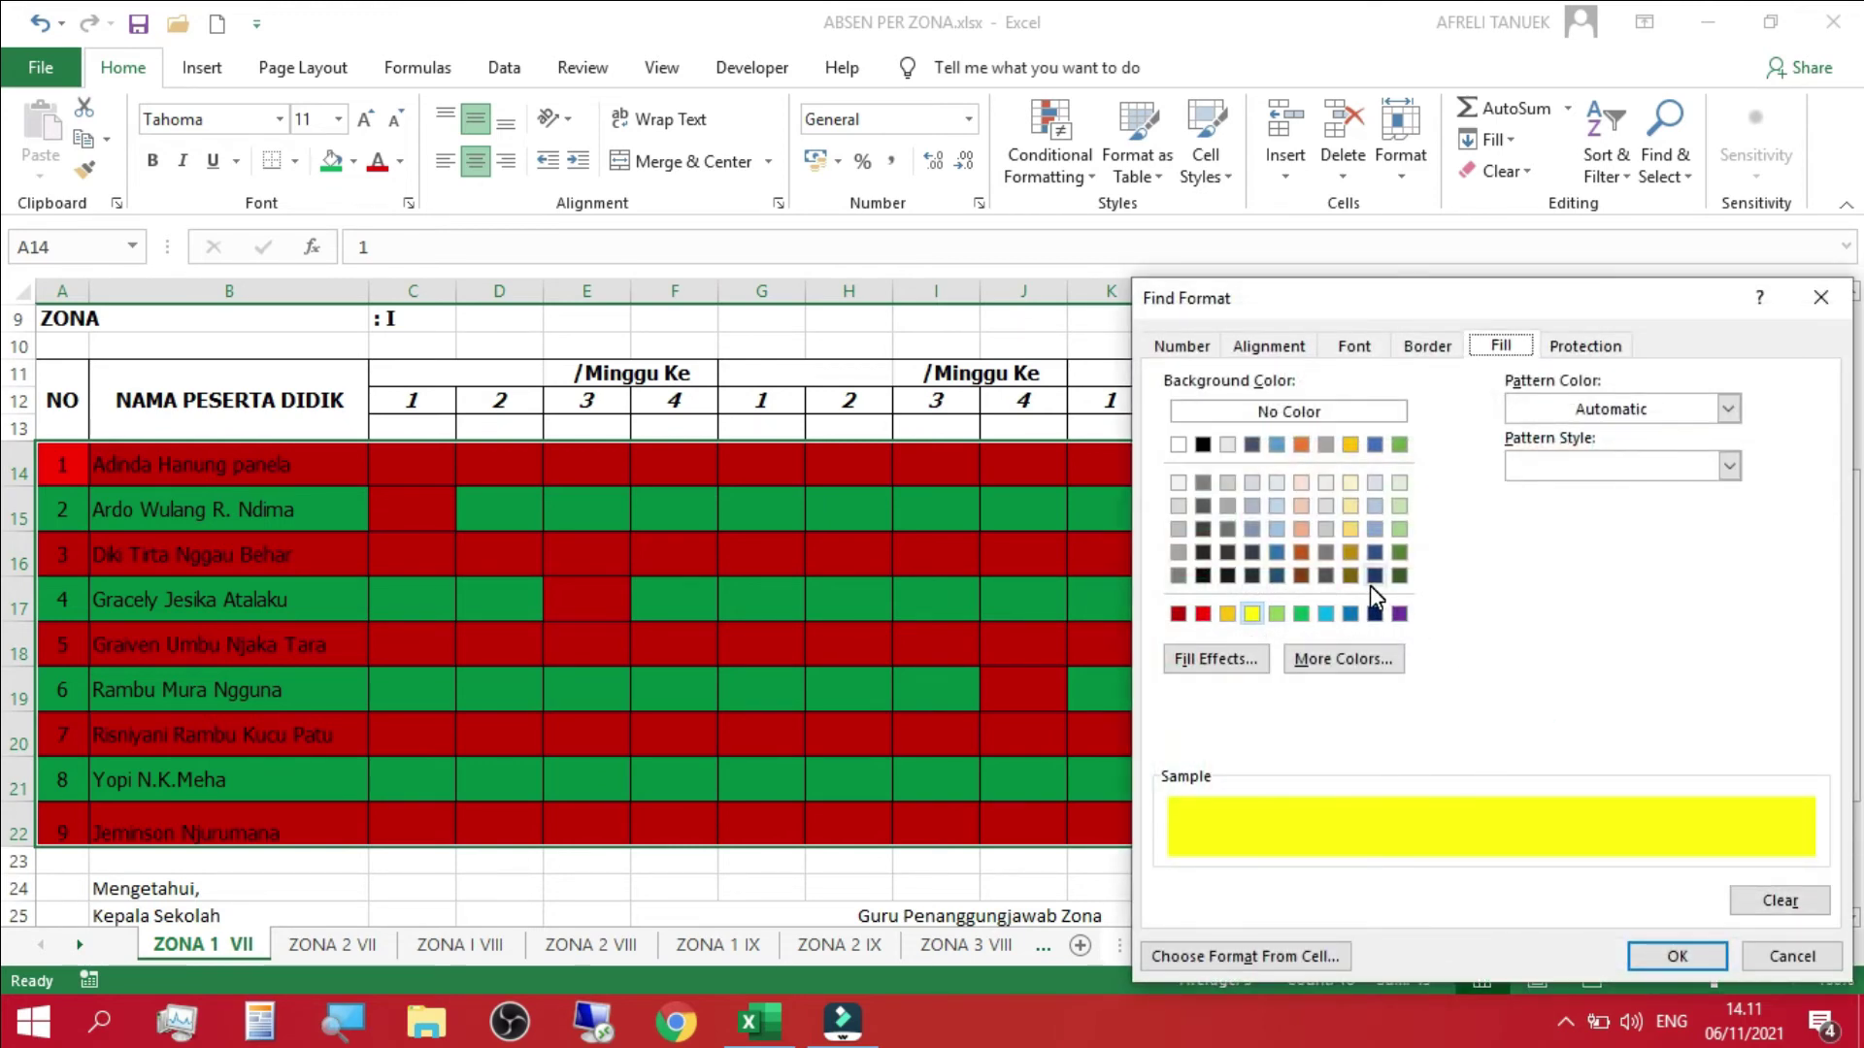
left_click(1203, 613)
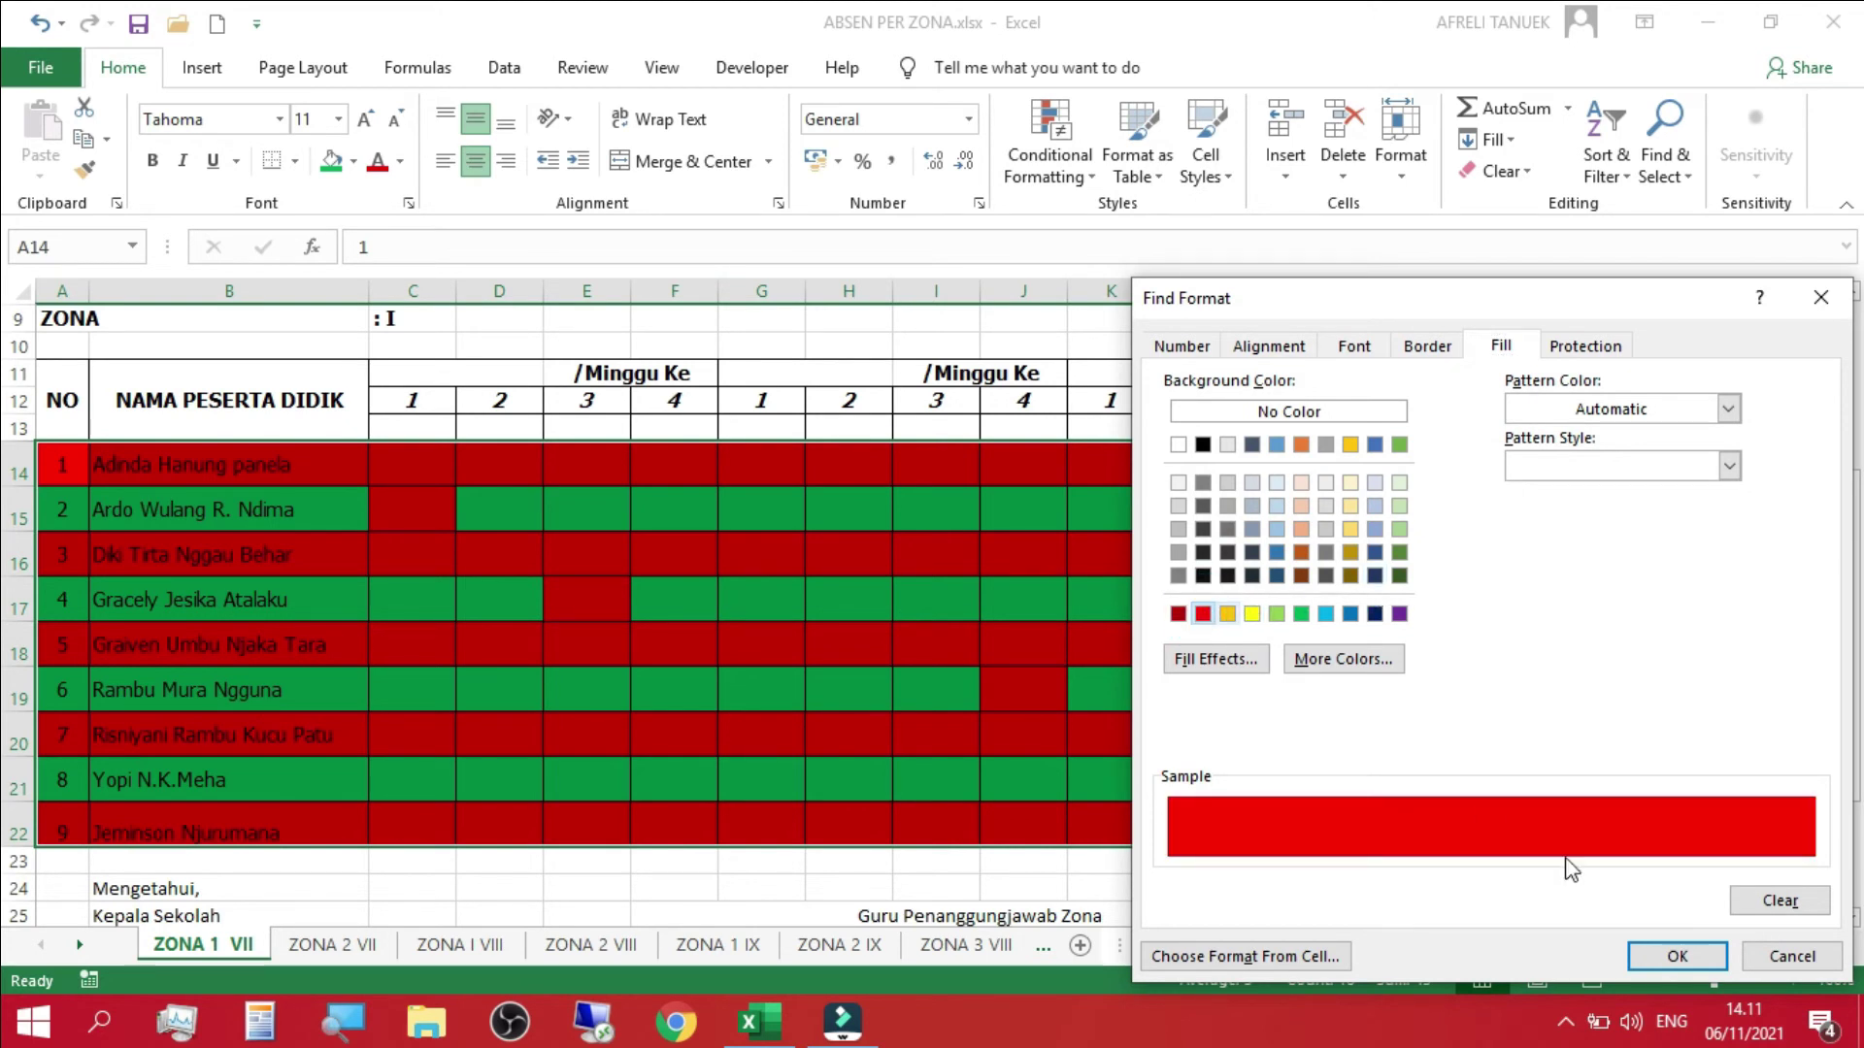
left_click(1655, 956)
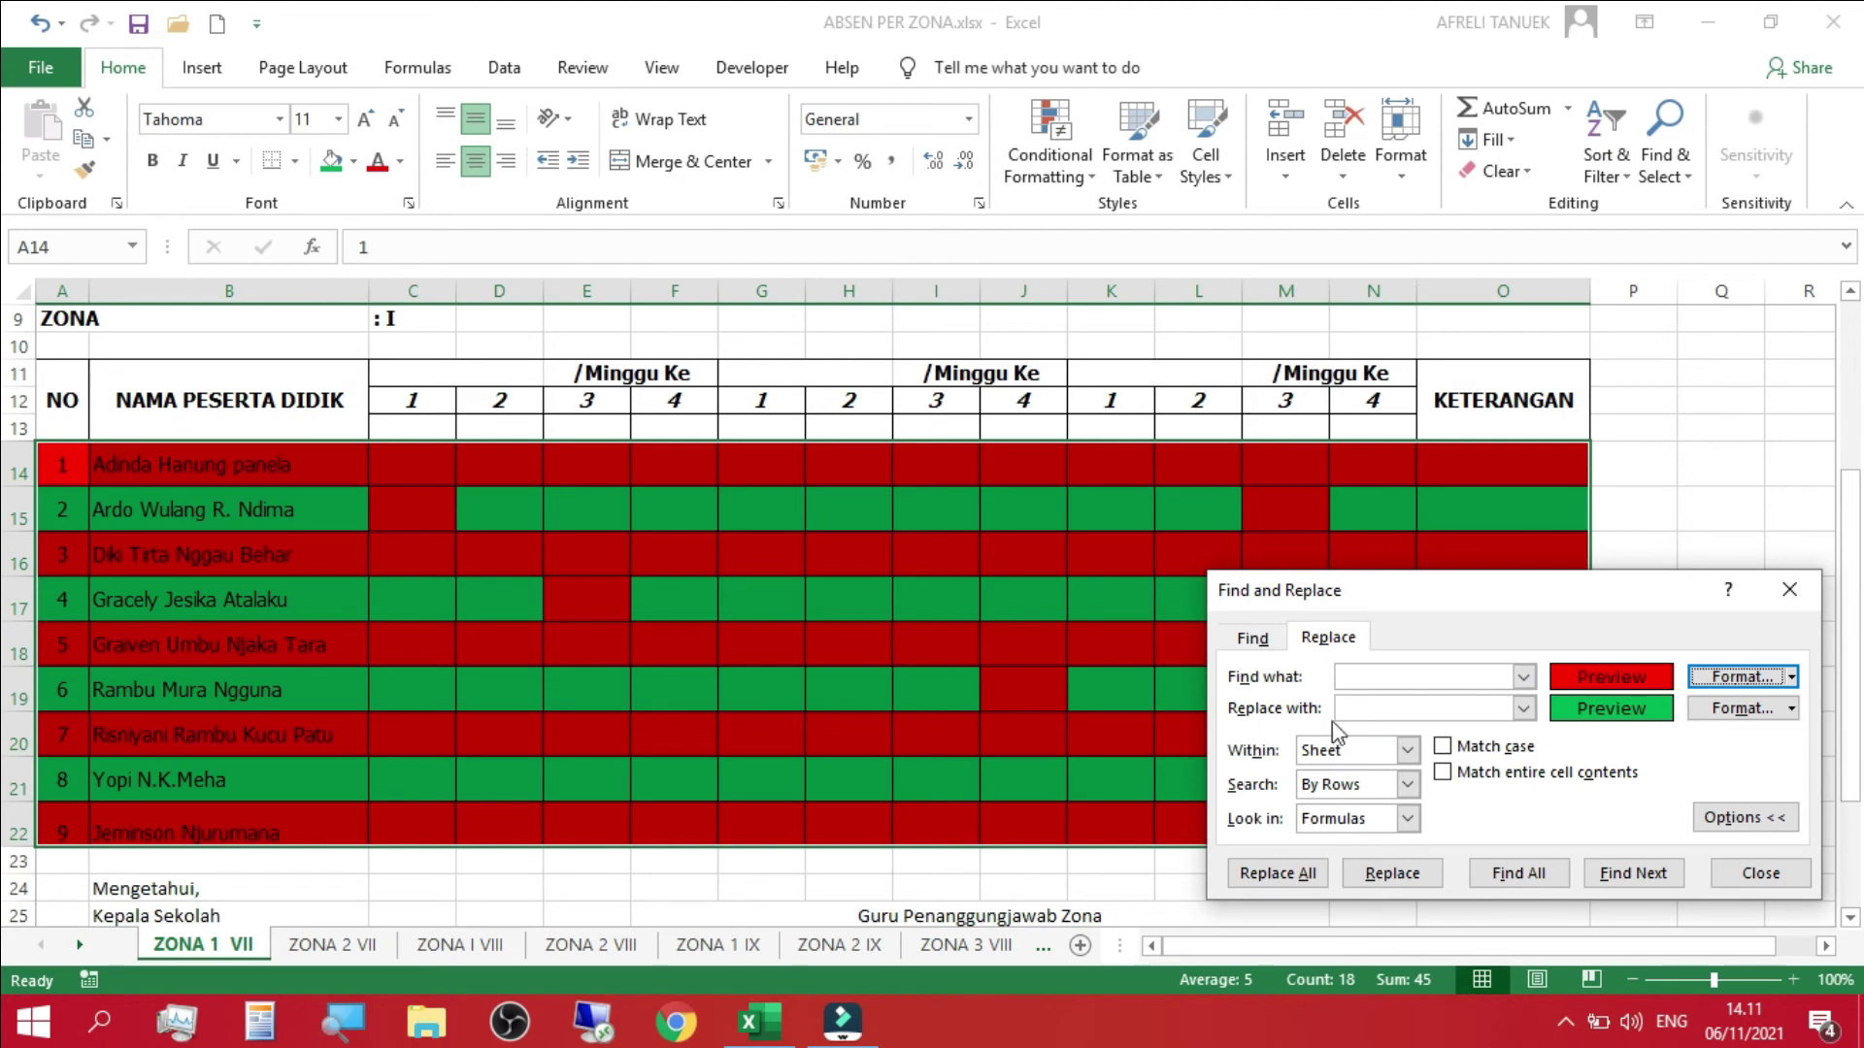
- Set the Replace with format to yellow fill
left_click(1791, 709)
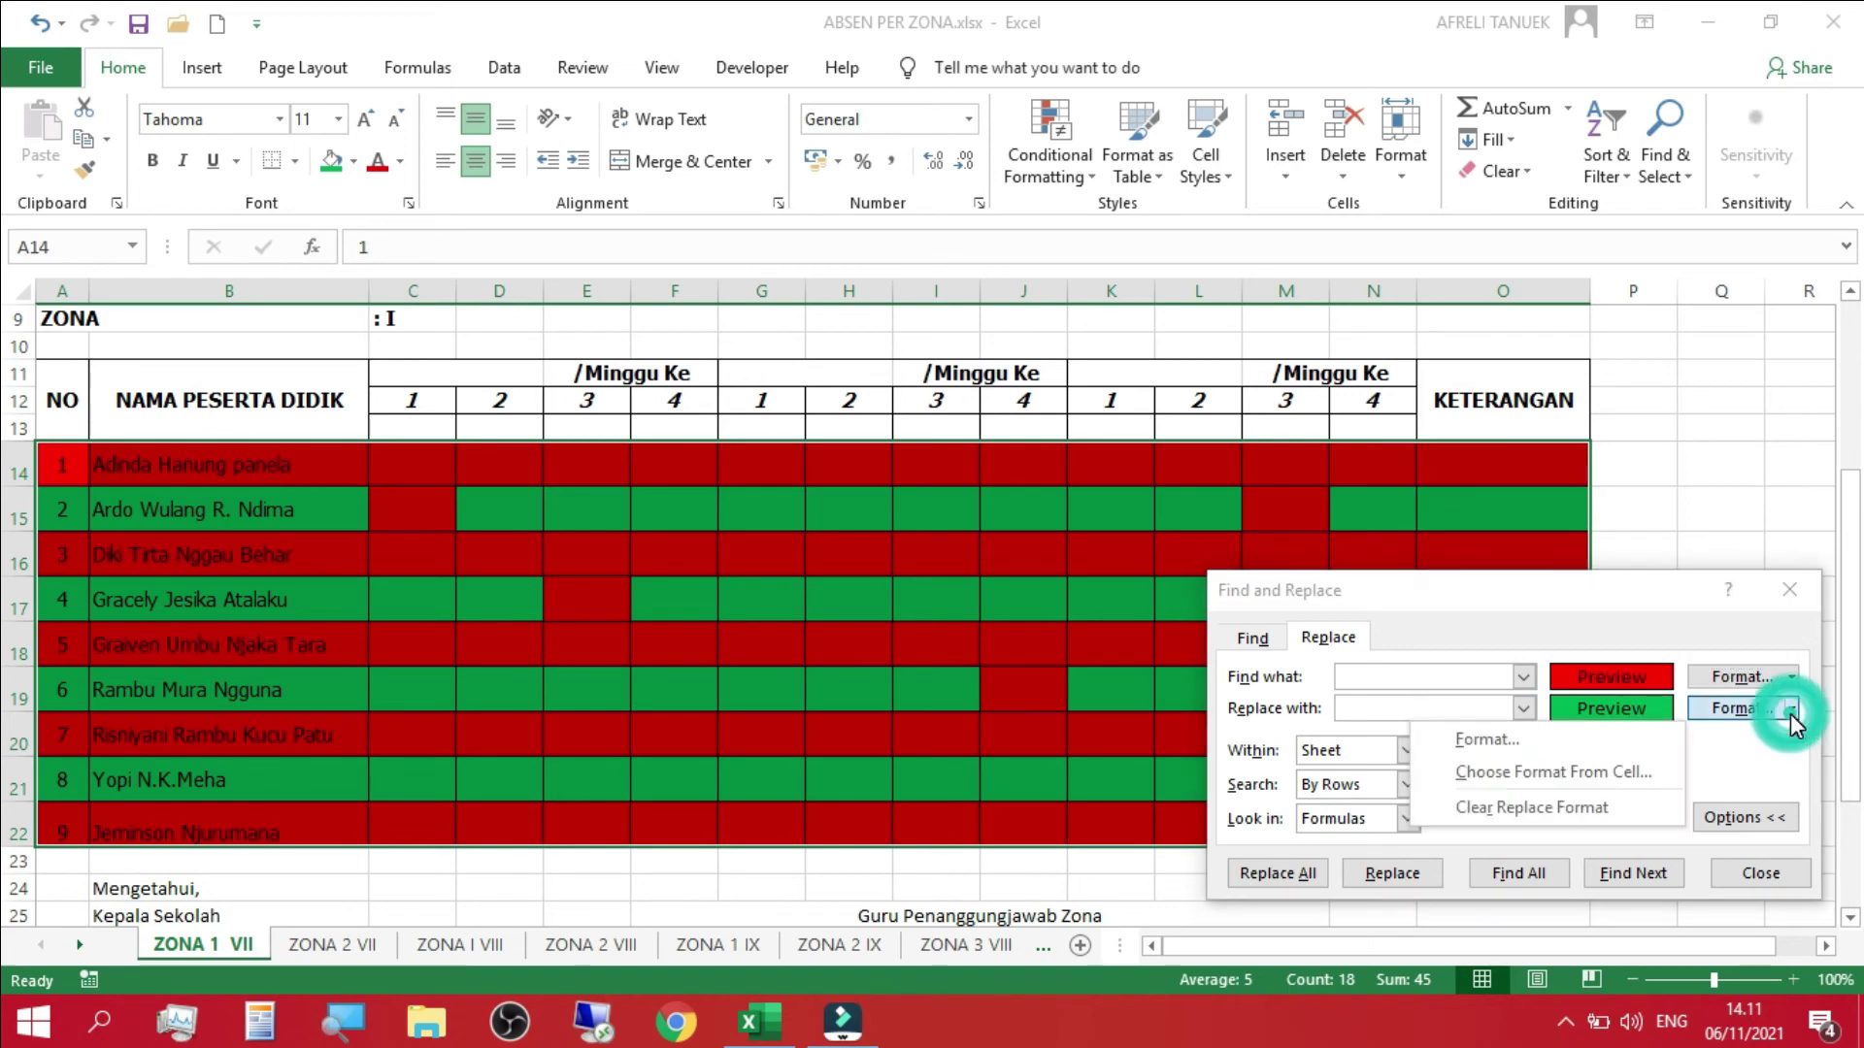
left_click(1549, 745)
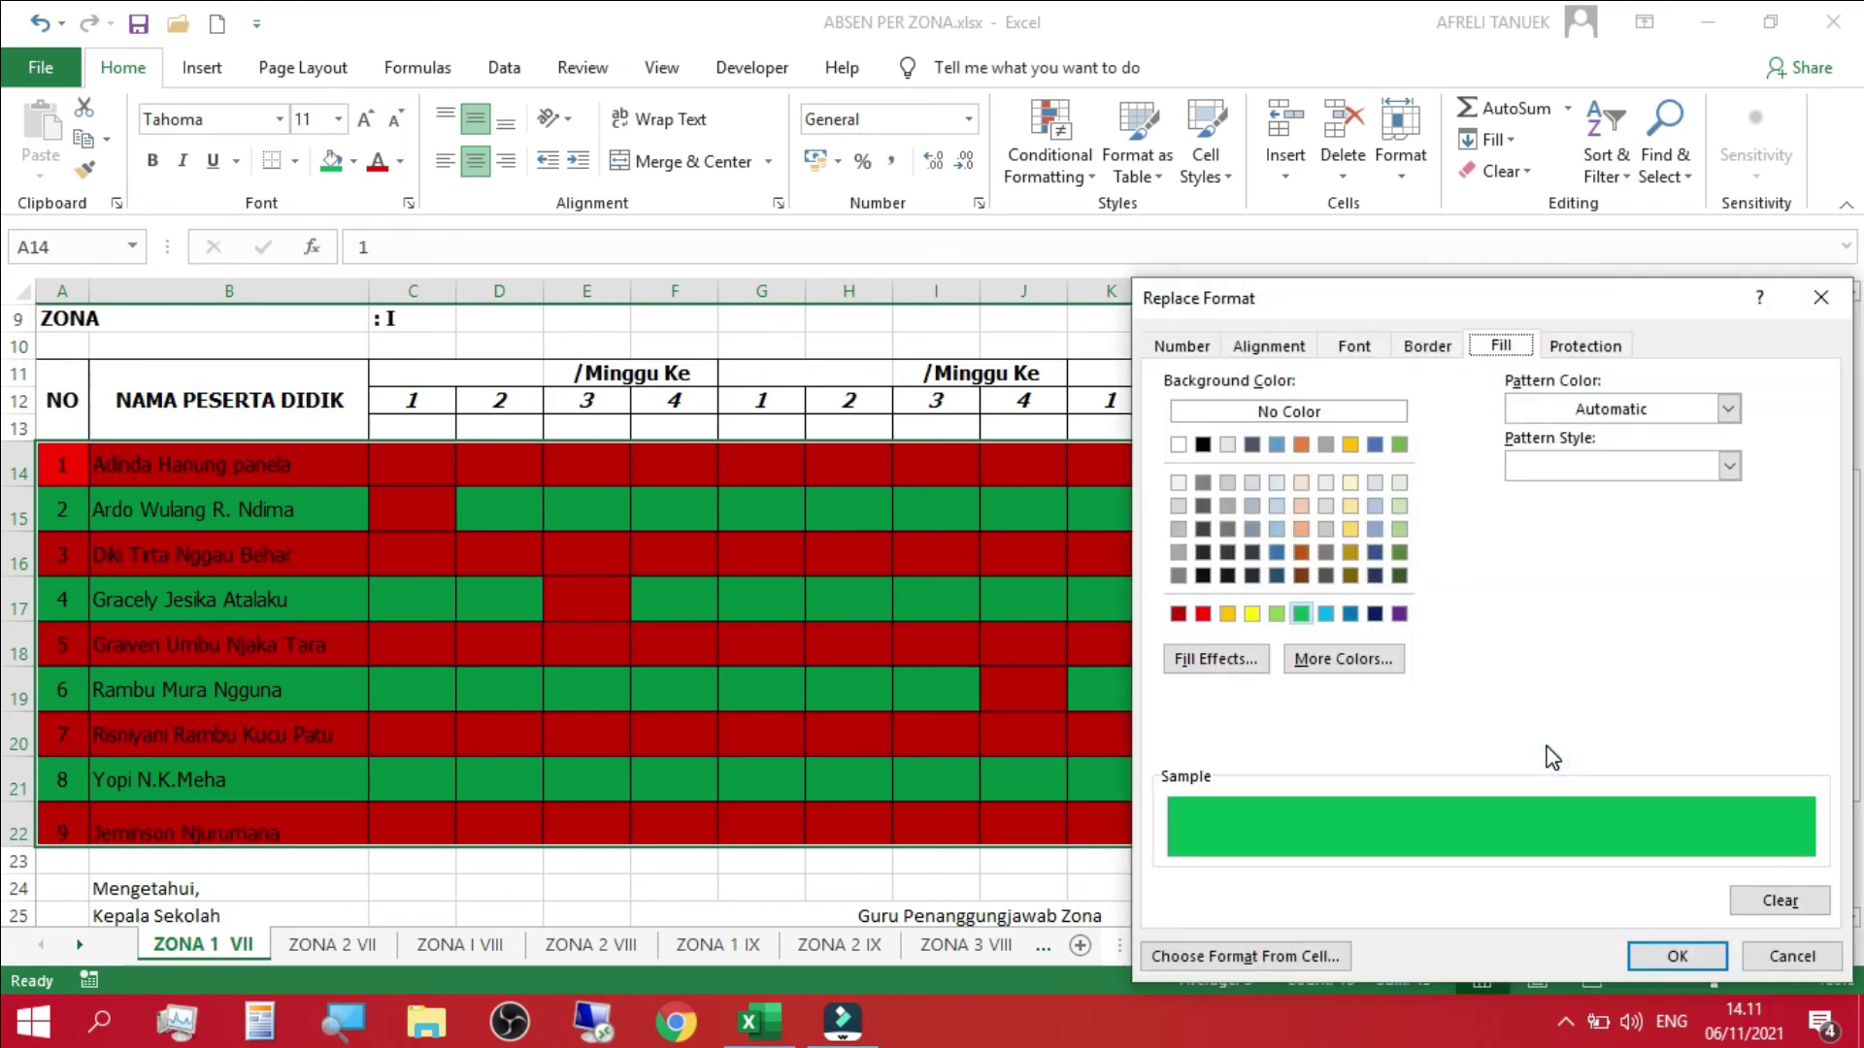
left_click(1253, 614)
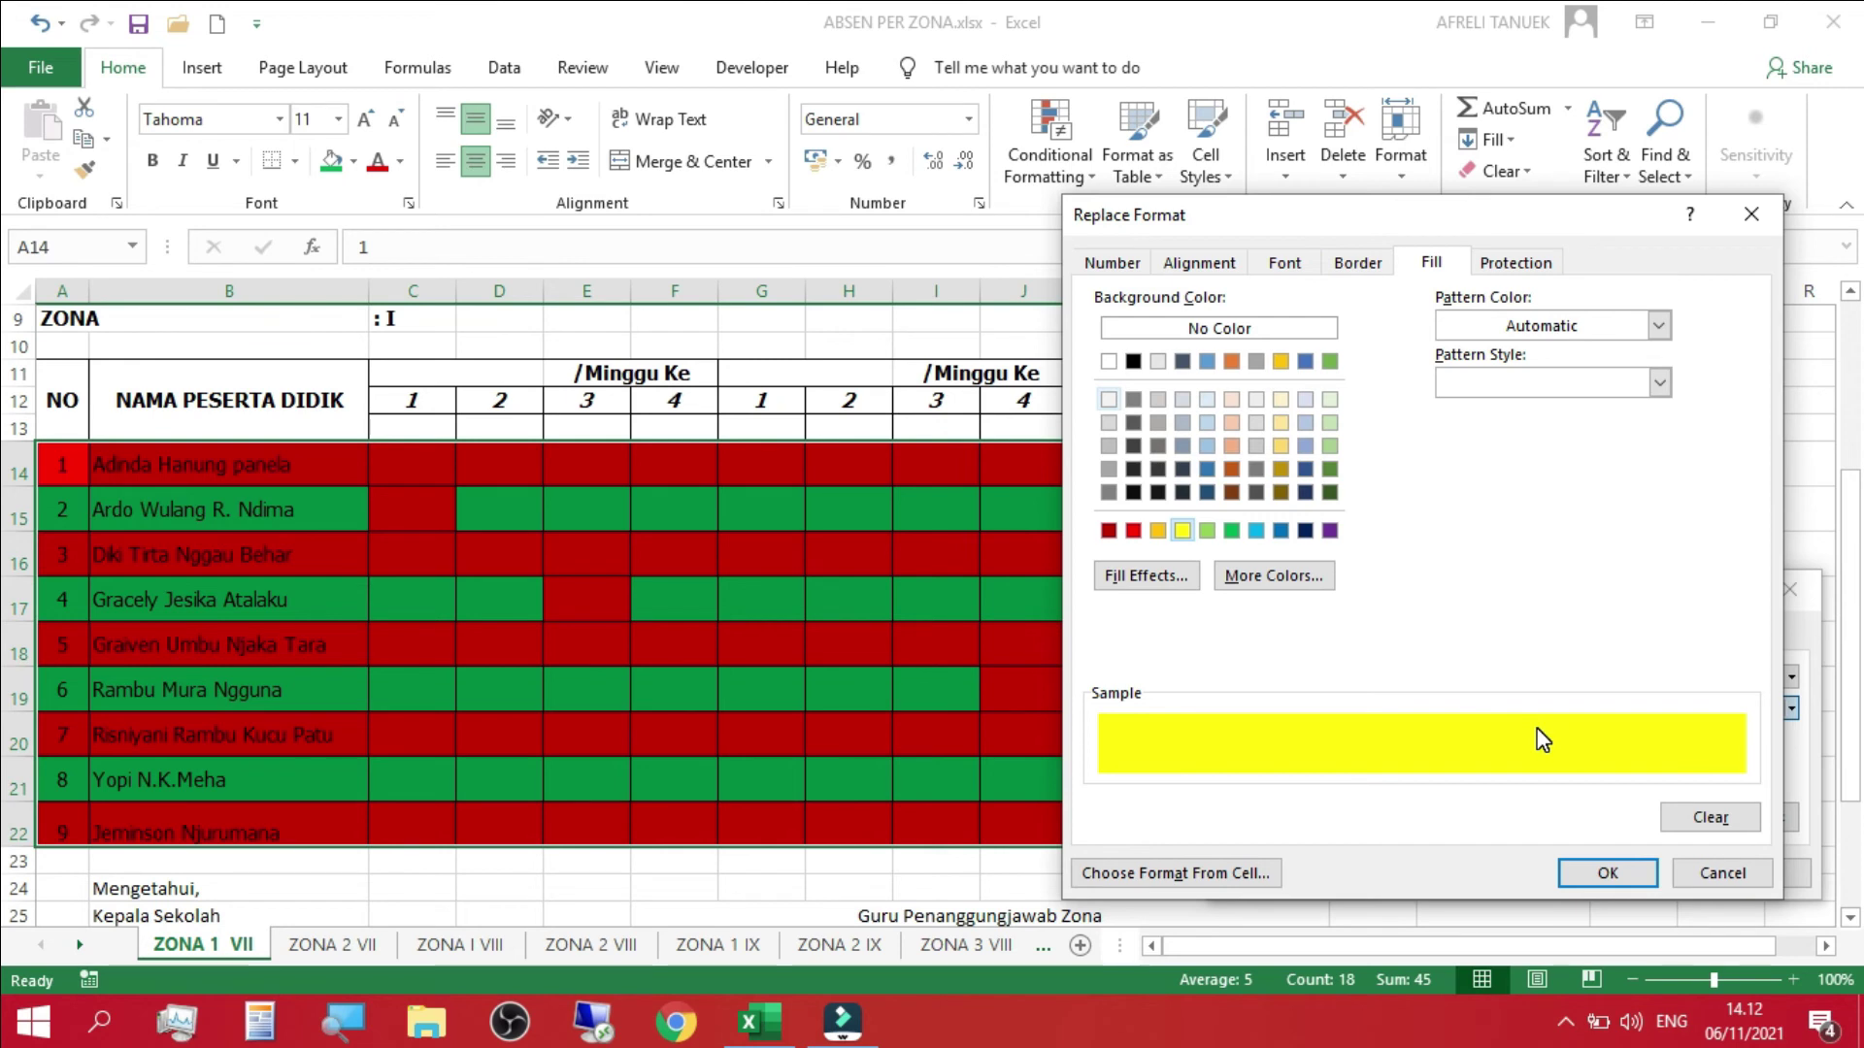
left_click(1577, 876)
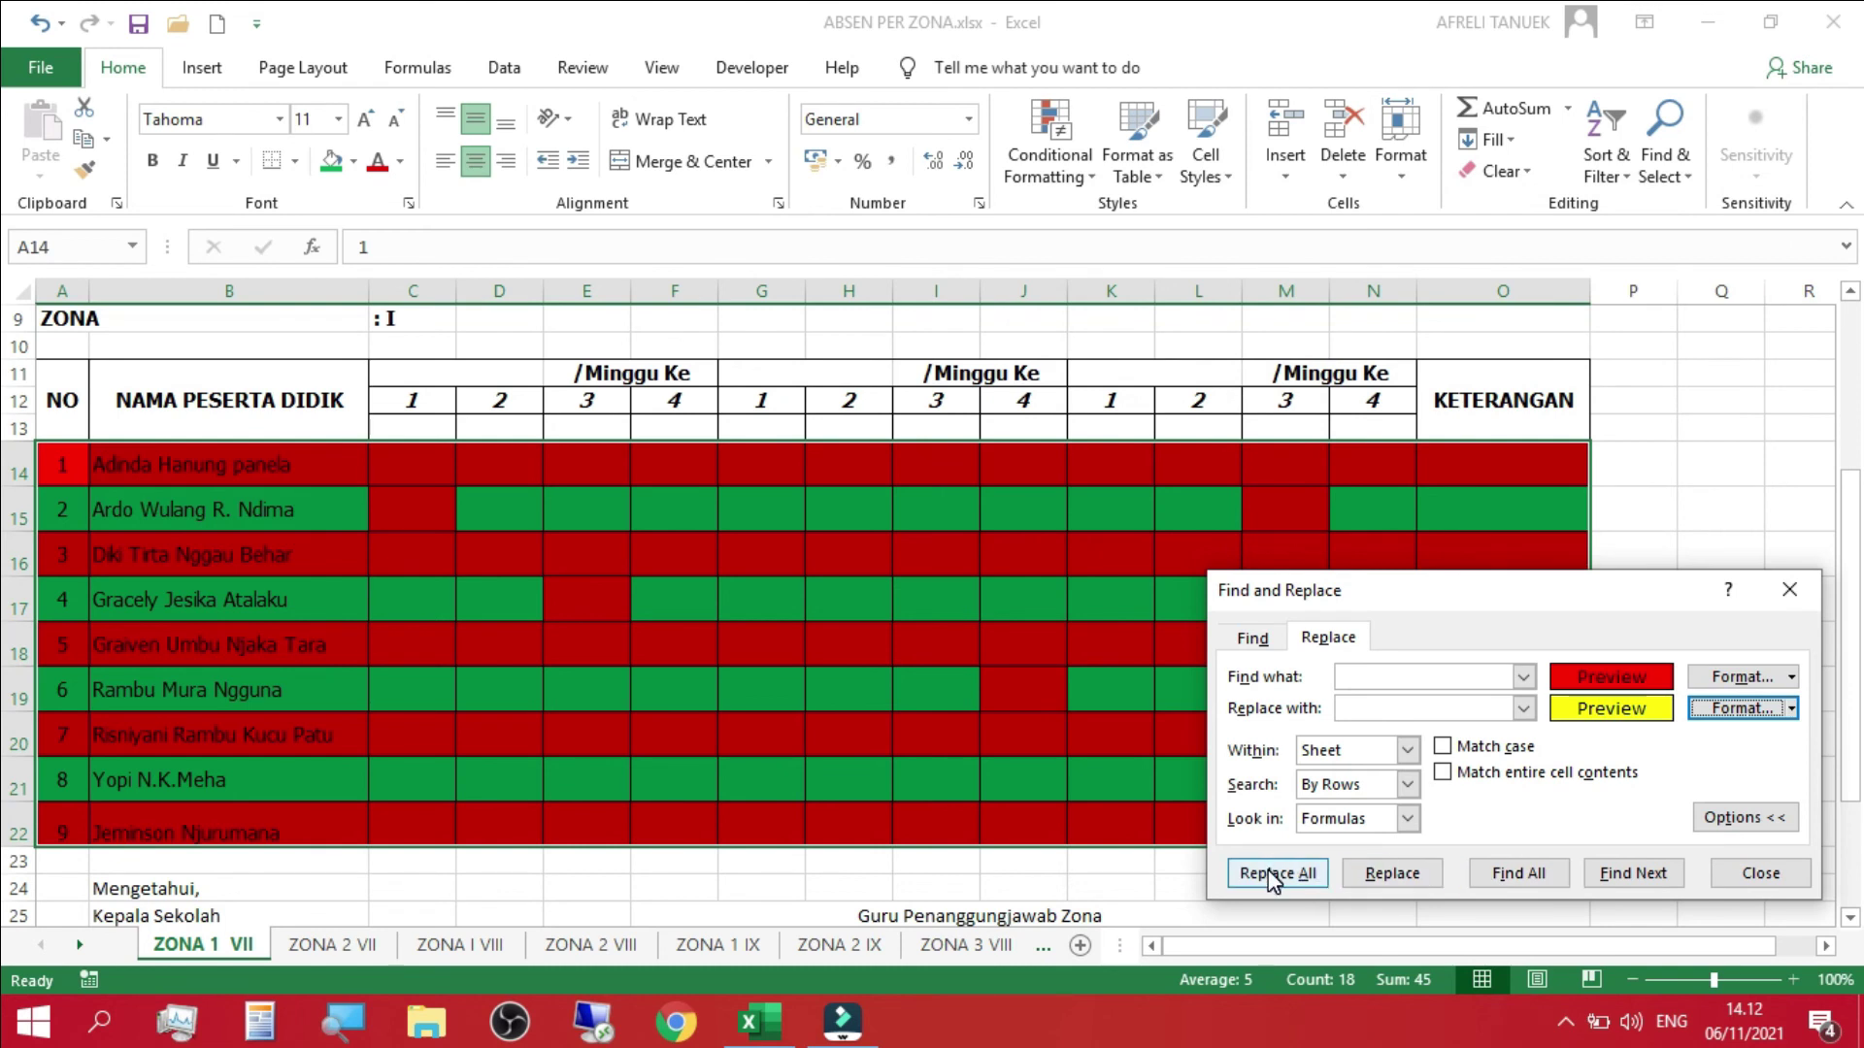
- Replace all 78 red fills with yellow, then close Excel and save the workbook
left_click(1271, 873)
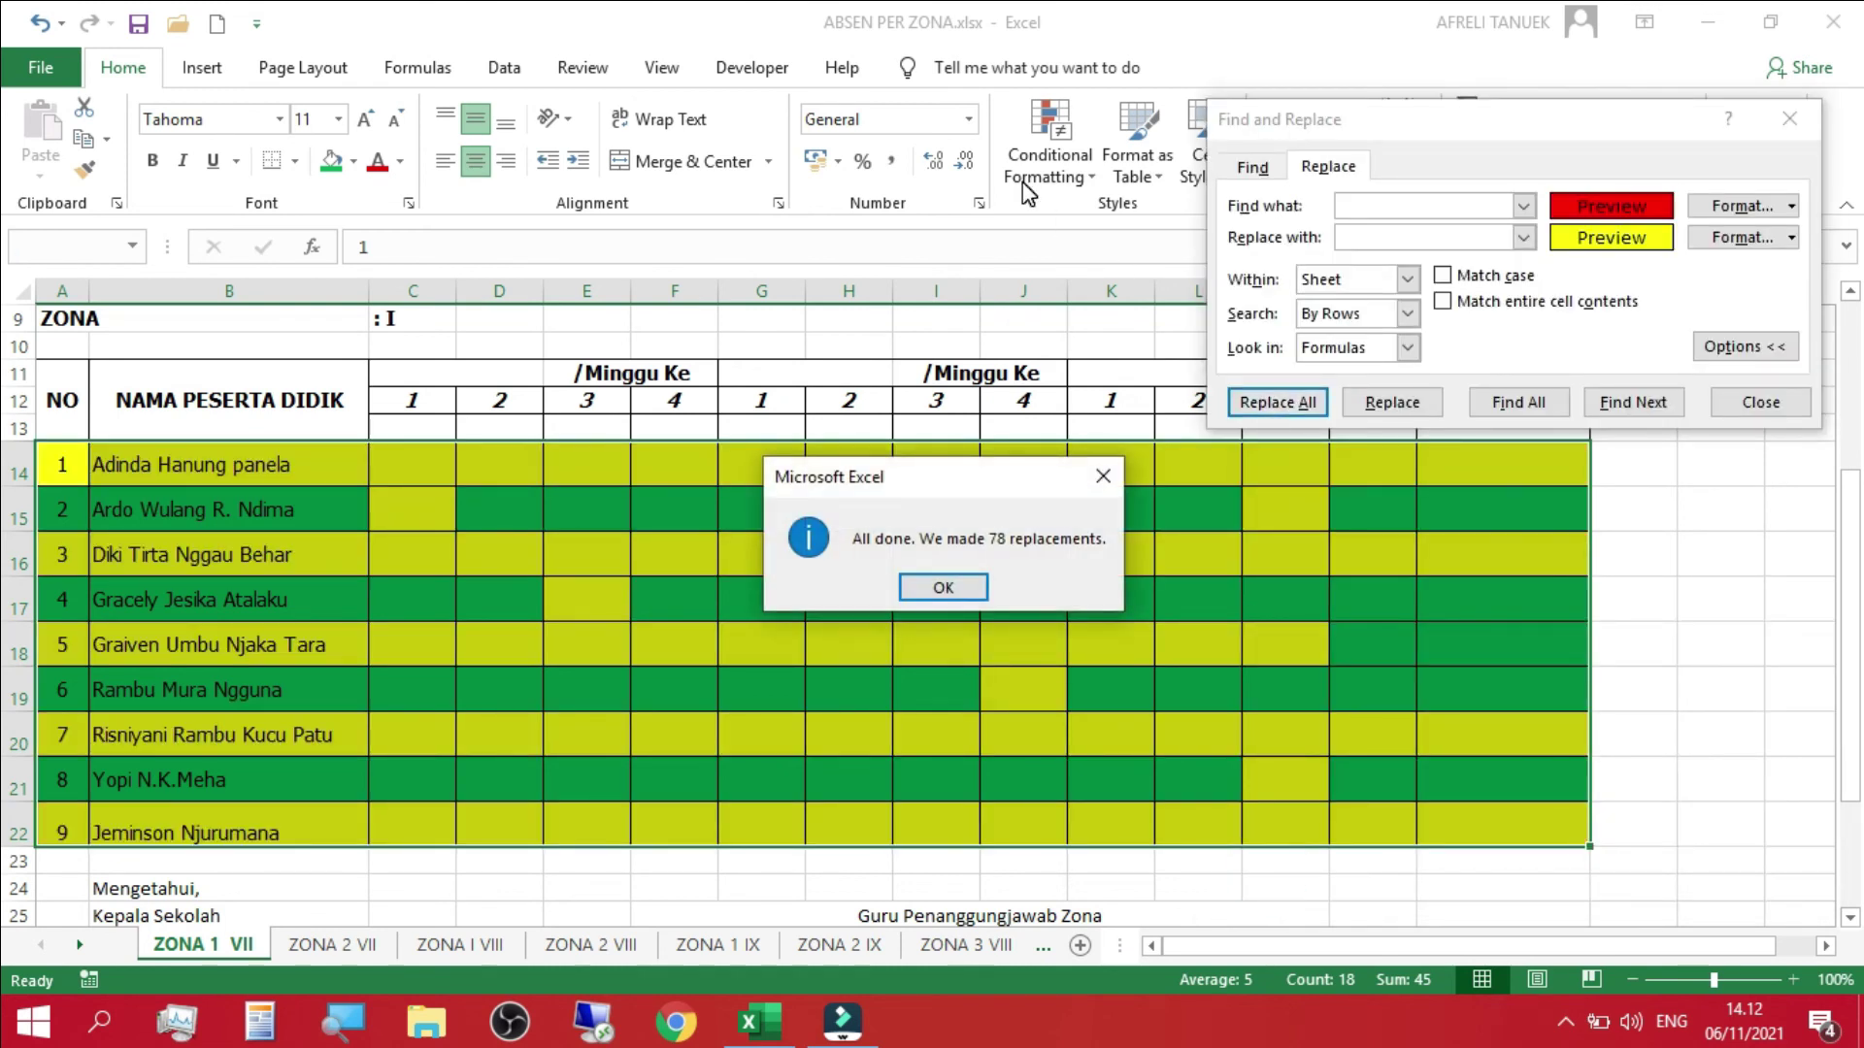
left_click(942, 588)
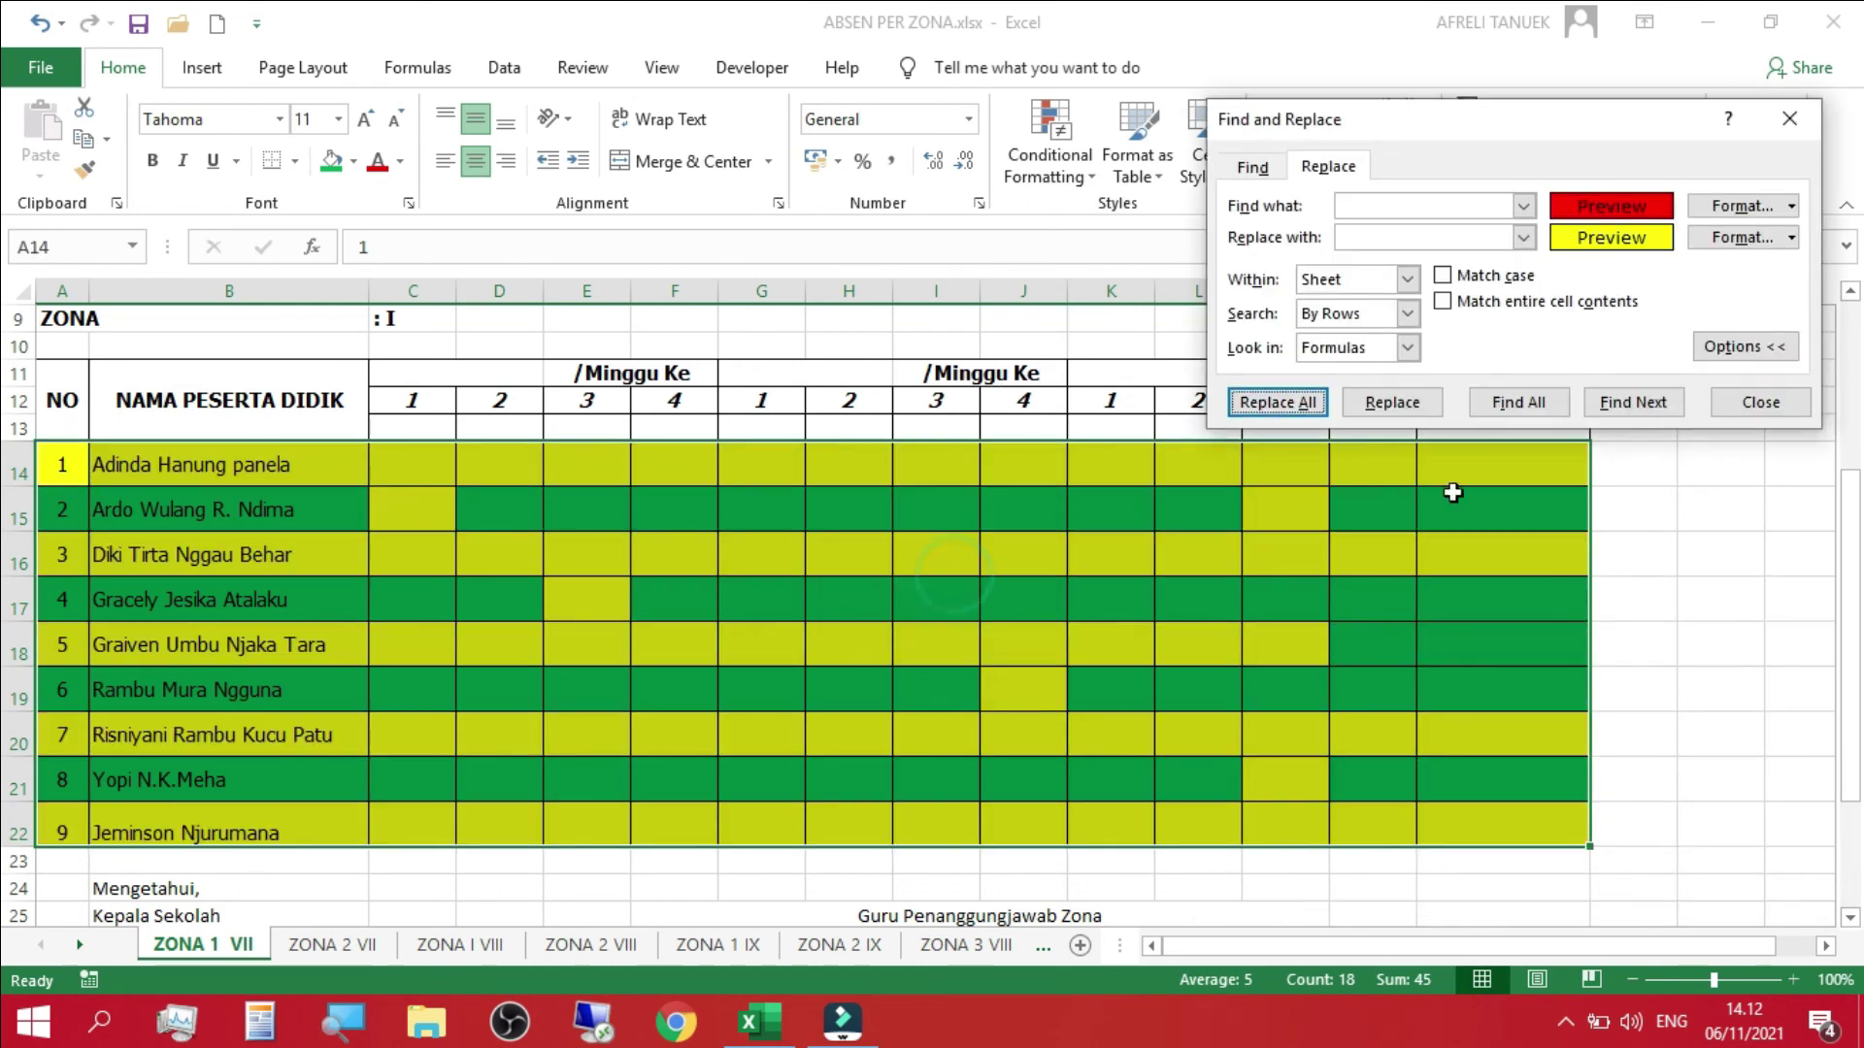
left_click(1737, 410)
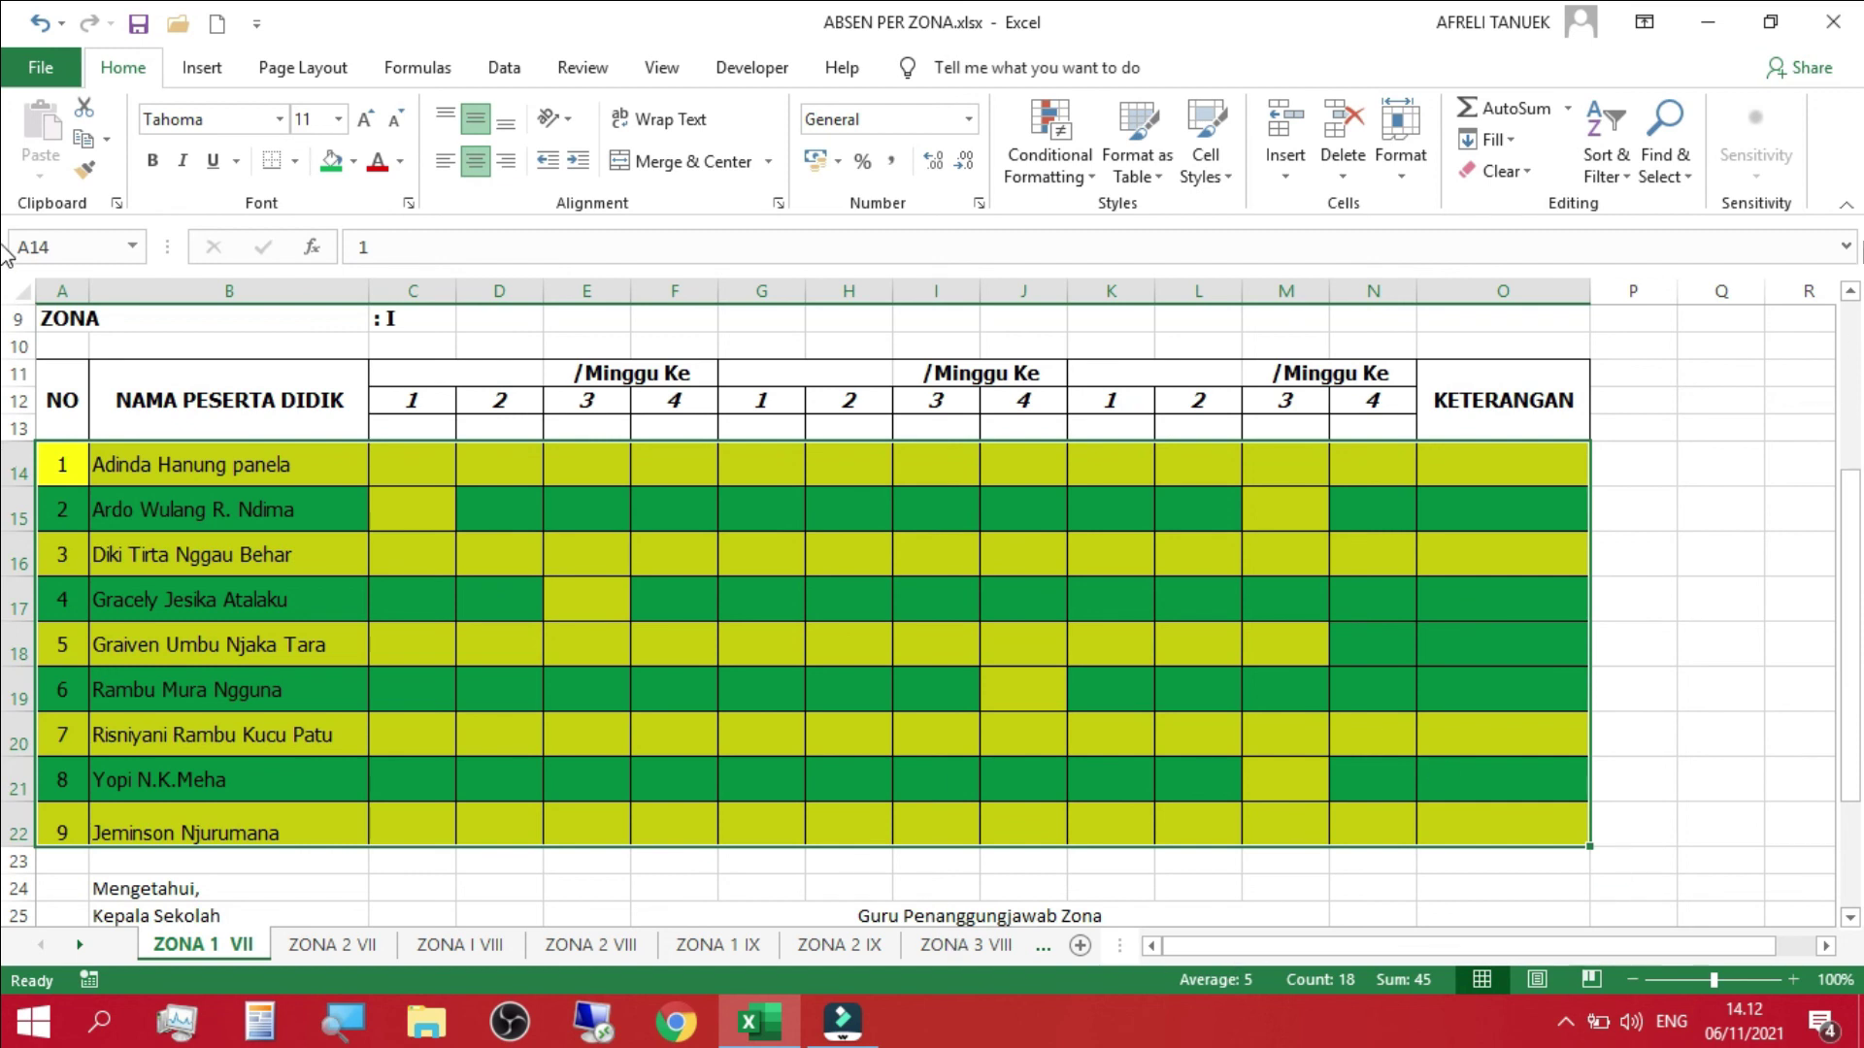
left_click(1846, 31)
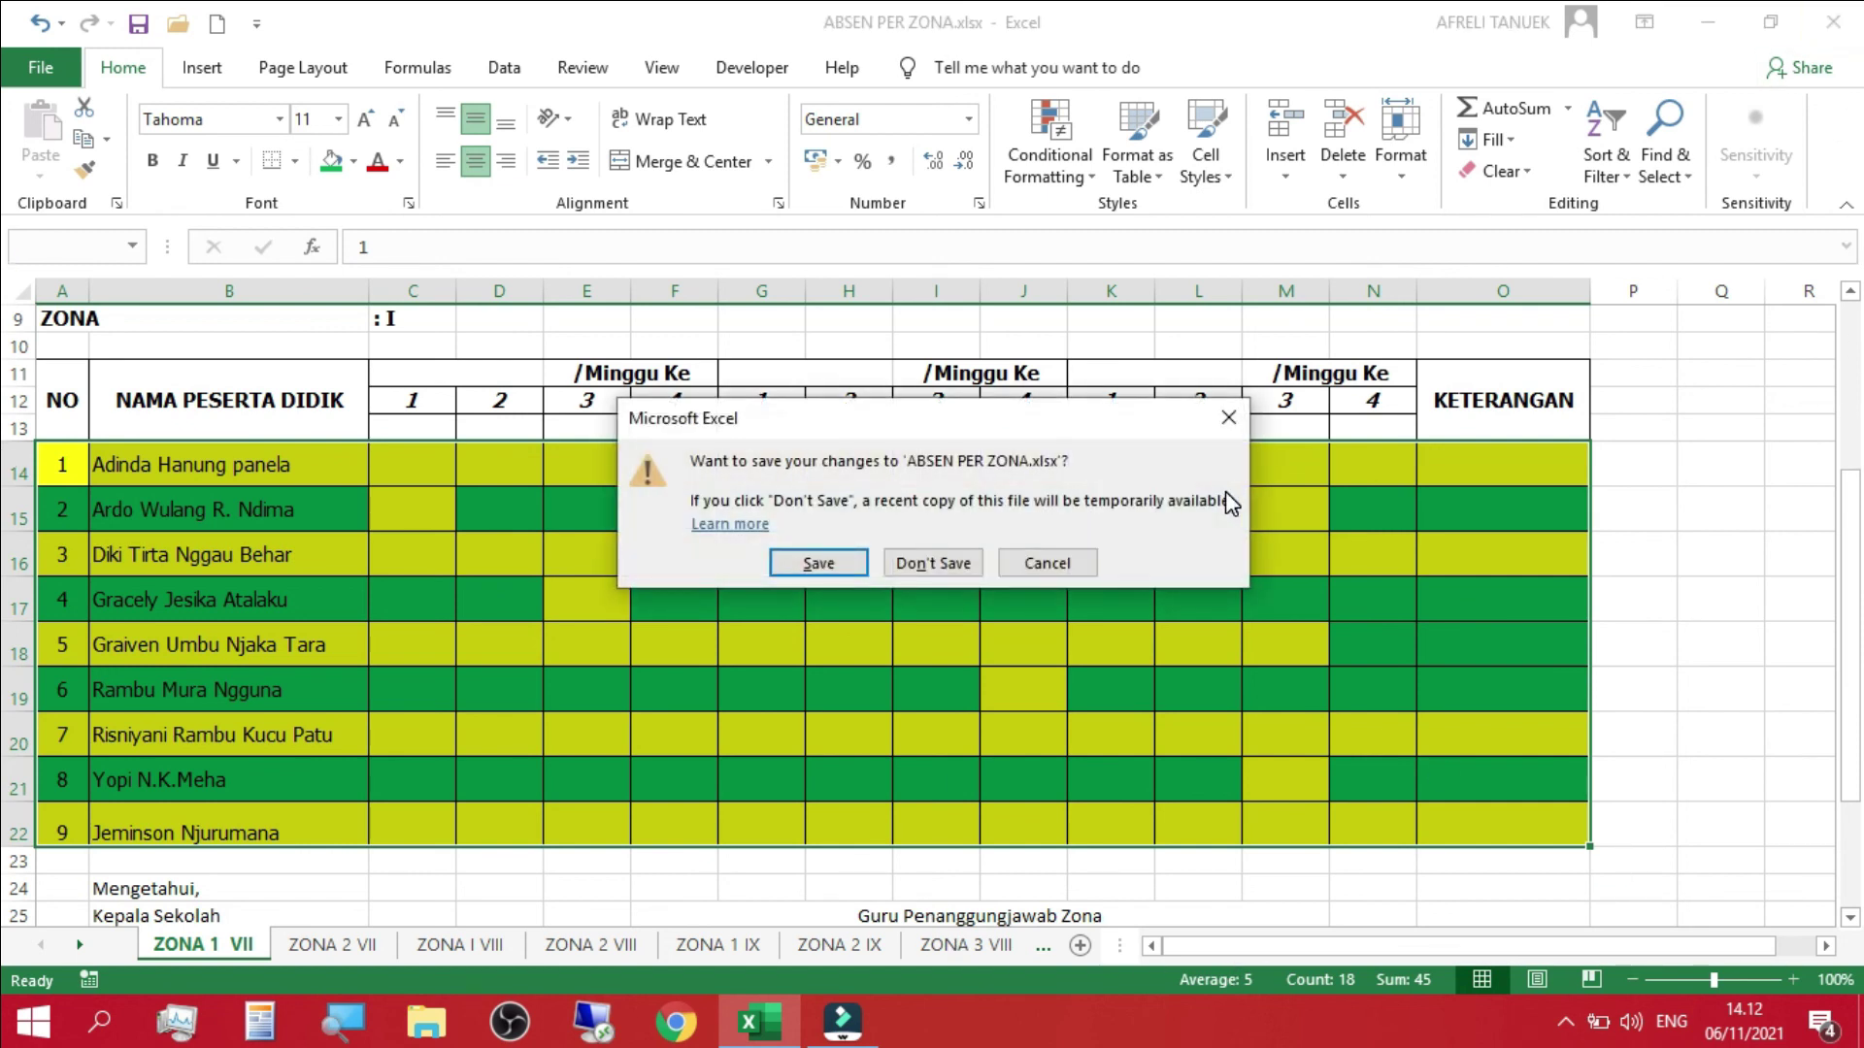
left_click(854, 564)
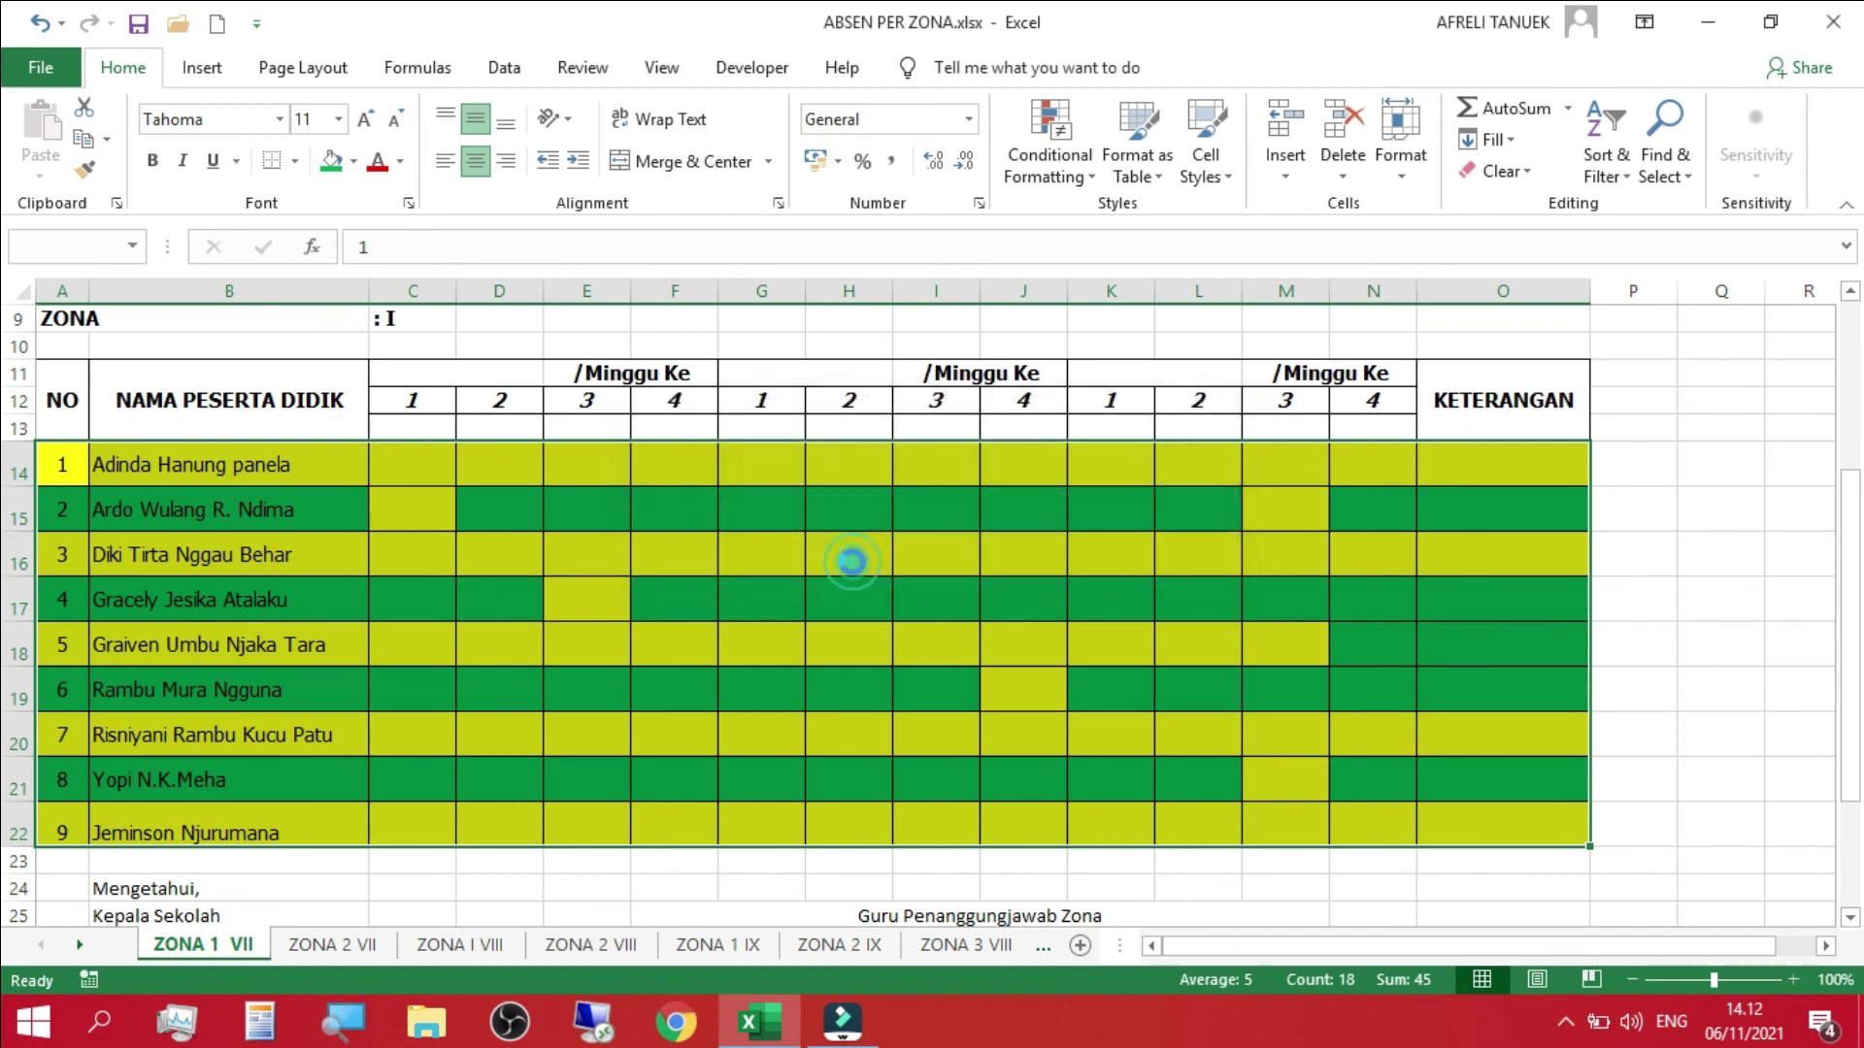